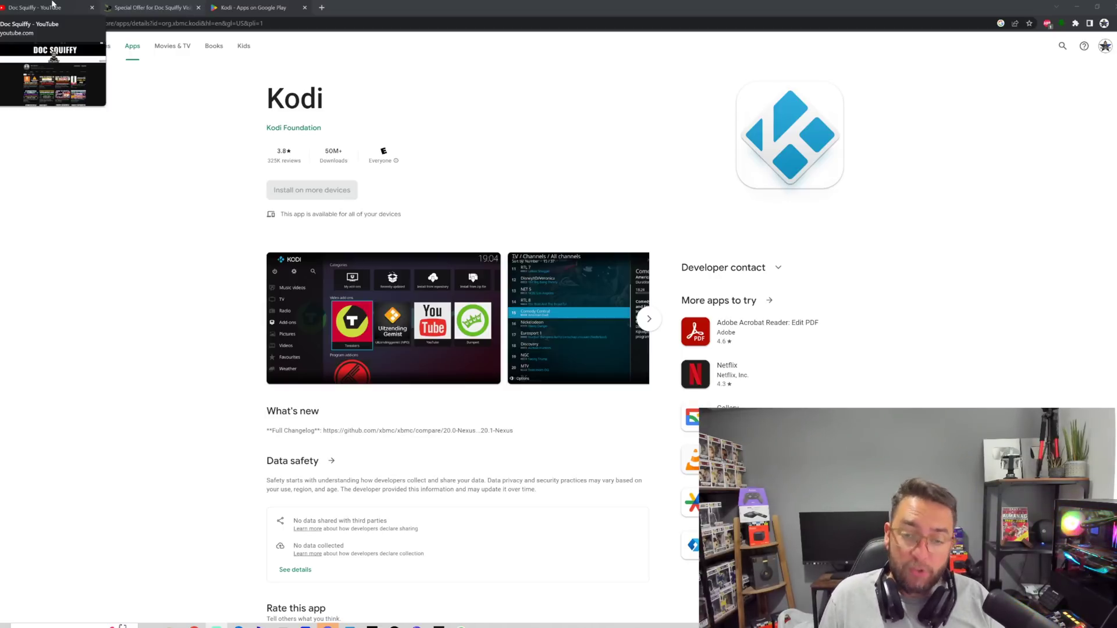
{"action": "left_click", "coordinate": [52, 5]}
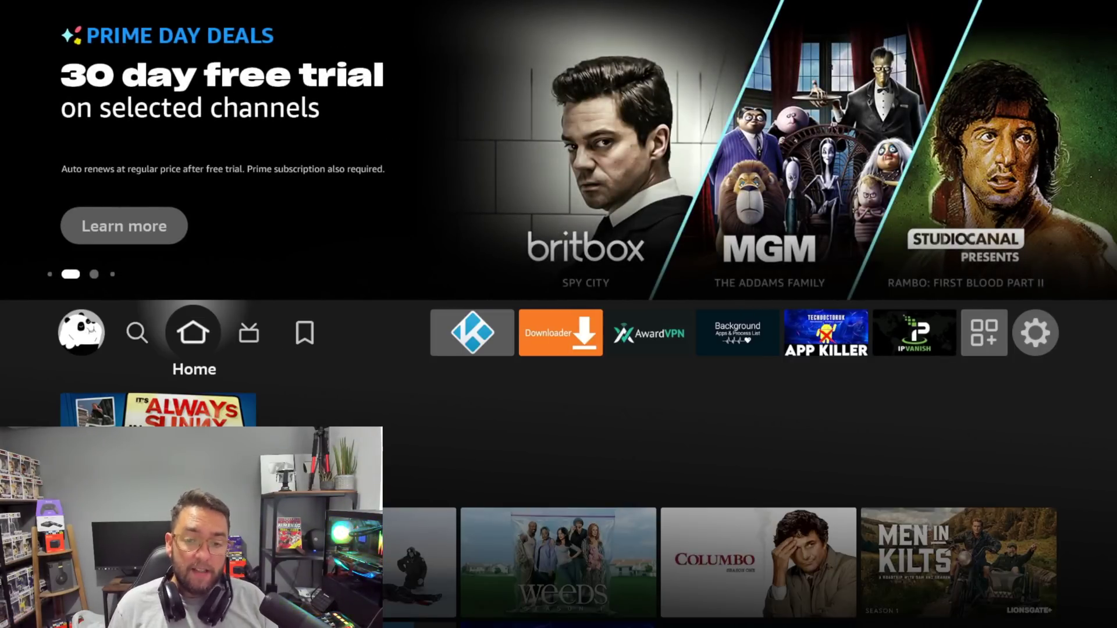
{"action": "key", "text": "Right"}
{"action": "key", "text": "Right"}
{"action": "key", "text": "Left"}
{"action": "key", "text": "Left"}
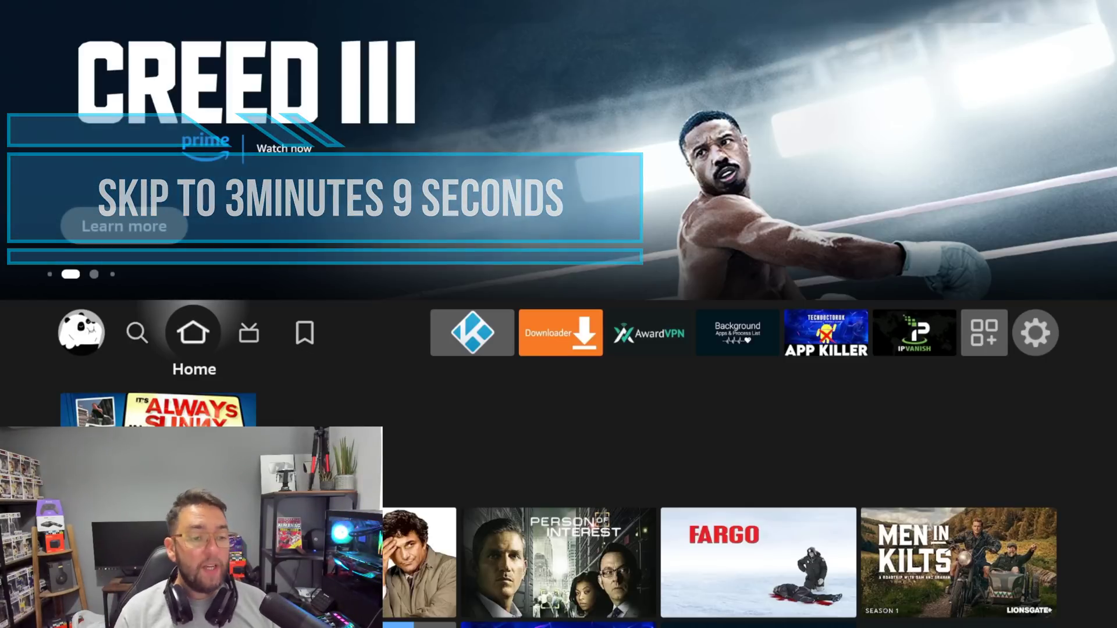
Open the text entry of the Fire TV search.
{"action": "key", "text": "Left"}
{"action": "key", "text": "Down"}
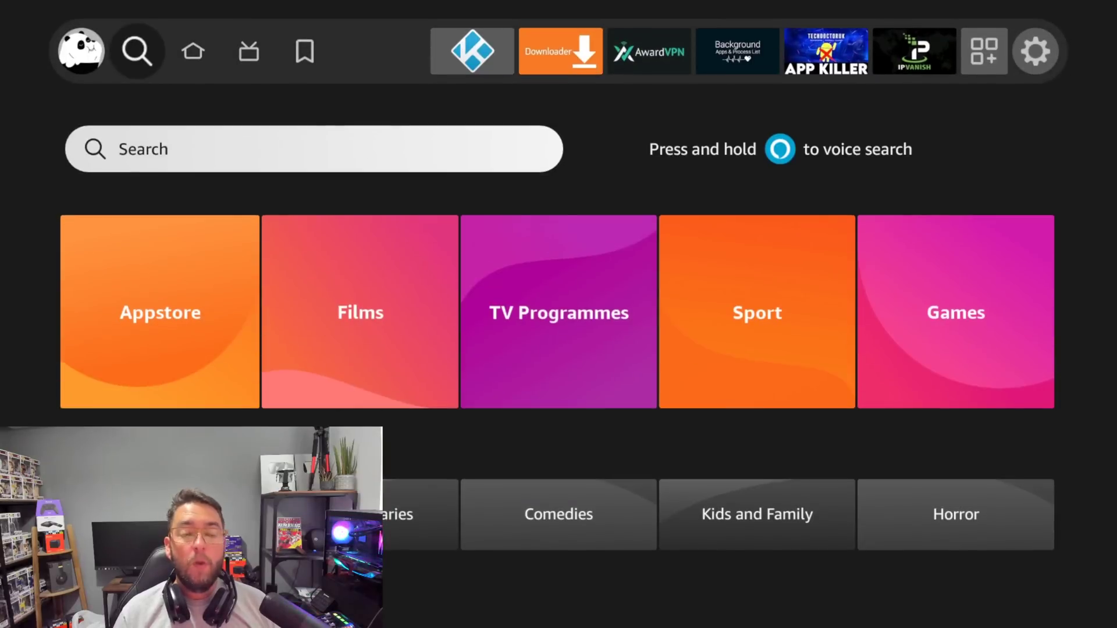
{"action": "key", "text": "Return"}
Enter "Down" as the search text on the on-screen keyboard.
{"action": "key", "text": "Right"}
{"action": "key", "text": "Right"}
{"action": "key", "text": "Right"}
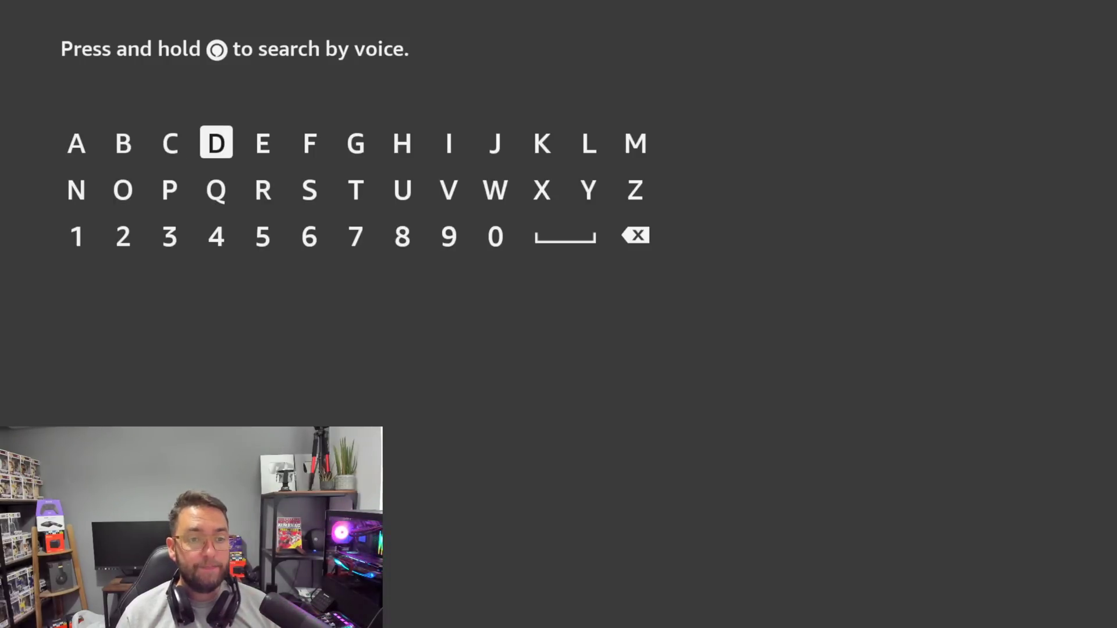
{"action": "key", "text": "Return"}
{"action": "key", "text": "Down"}
{"action": "key", "text": "Left"}
{"action": "key", "text": "Left"}
{"action": "key", "text": "Return"}
{"action": "key", "text": "Right"}
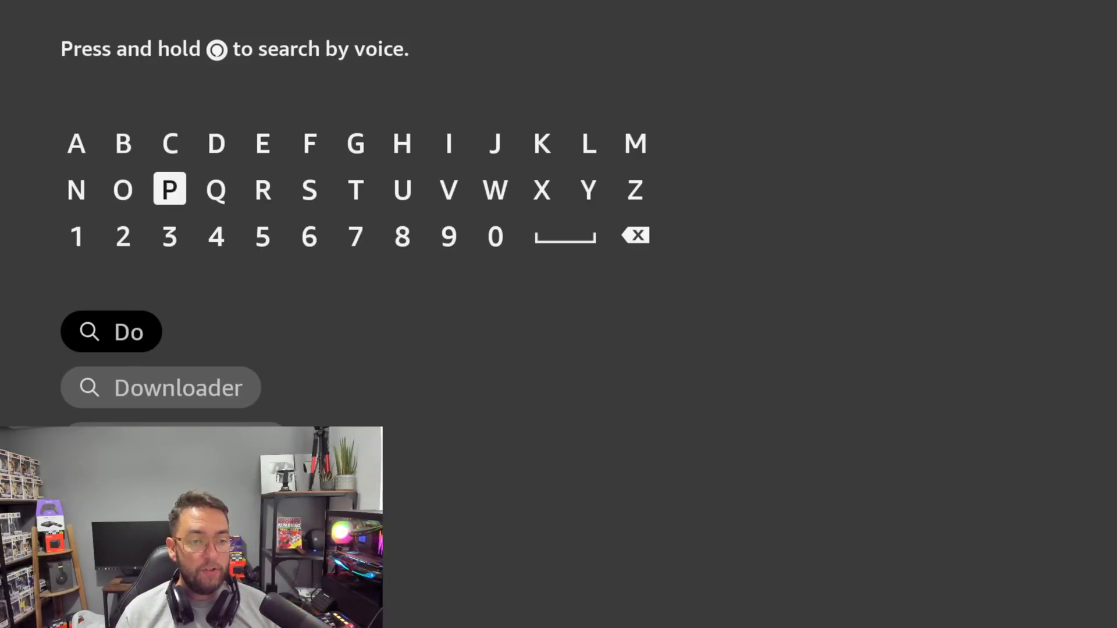
{"action": "key", "text": "Right"}
{"action": "key", "text": "Right"}
{"action": "key", "text": "Right"}
{"action": "key", "text": "Right"}
{"action": "key", "text": "Right"}
{"action": "key", "text": "Return"}
{"action": "key", "text": "Left"}
{"action": "key", "text": "Left"}
{"action": "key", "text": "Left"}
{"action": "key", "text": "Left"}
{"action": "key", "text": "Left"}
{"action": "key", "text": "Left"}
{"action": "key", "text": "Left"}
{"action": "key", "text": "Left"}
{"action": "key", "text": "Left"}
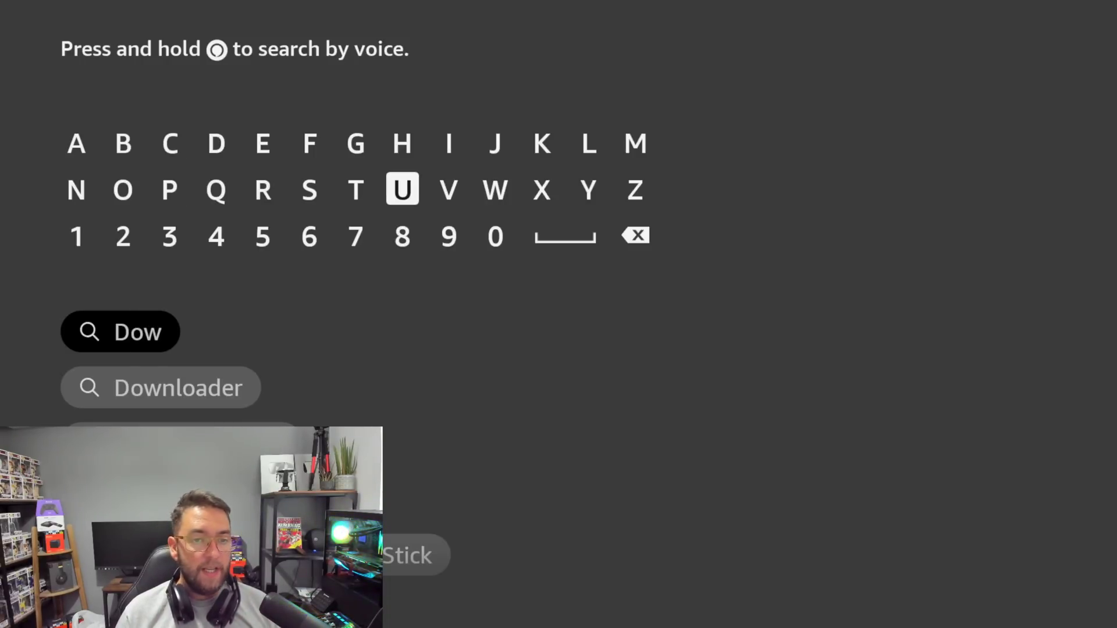
{"action": "key", "text": "Return"}
Run the suggested search for Downloader to find the app.
{"action": "key", "text": "Down"}
{"action": "key", "text": "Down"}
{"action": "key", "text": "Down"}
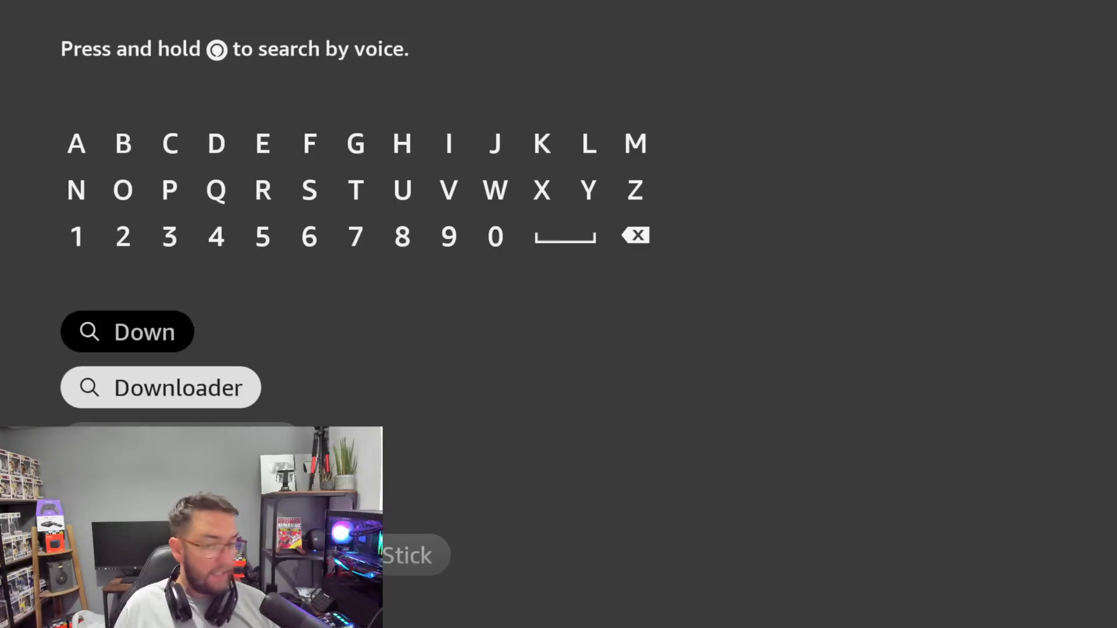
{"action": "key", "text": "Return"}
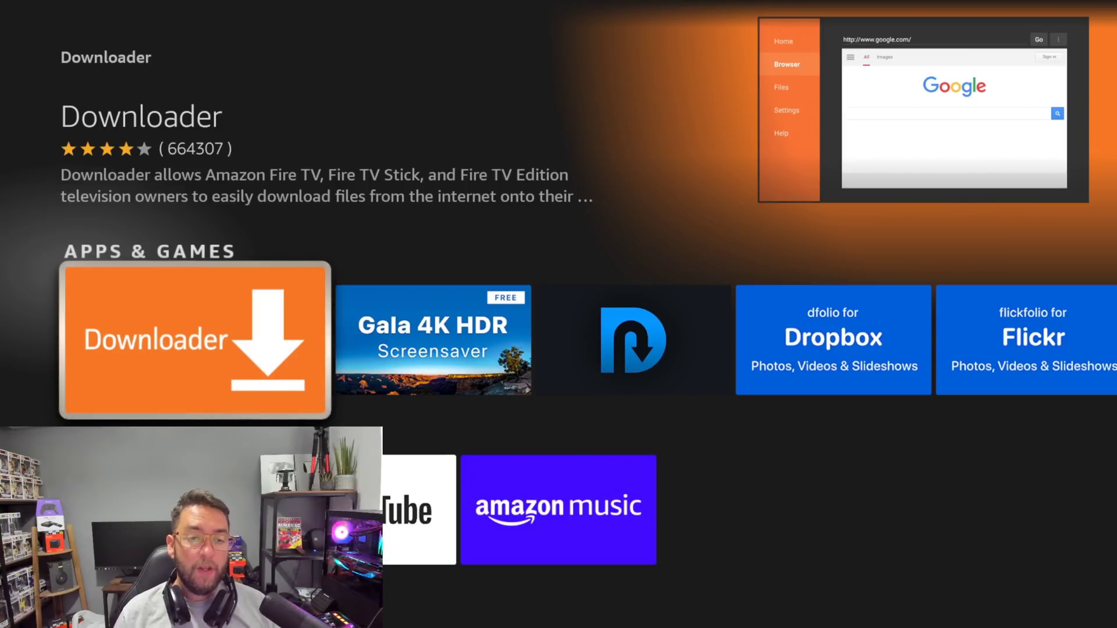
Return to the Fire TV home screen and bring up the device settings.
{"action": "key", "text": "Home"}
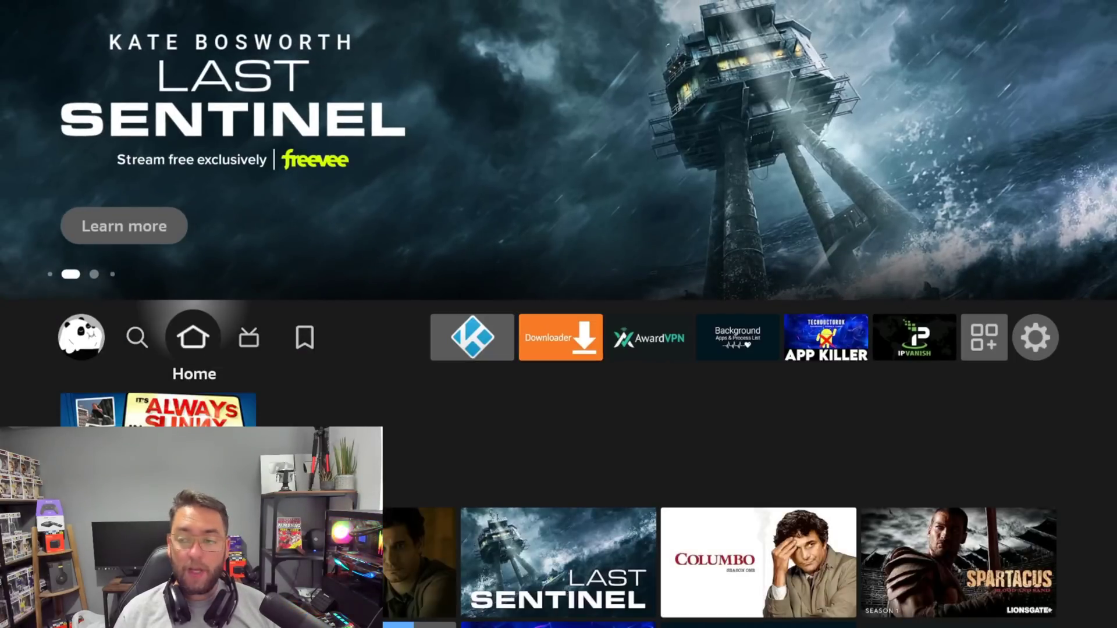
{"action": "key", "text": "Right"}
{"action": "key", "text": "Right"}
{"action": "key", "text": "Right"}
{"action": "key", "text": "Right"}
{"action": "key", "text": "Right"}
{"action": "key", "text": "Right"}
{"action": "key", "text": "Right"}
{"action": "key", "text": "Right"}
{"action": "key", "text": "Right"}
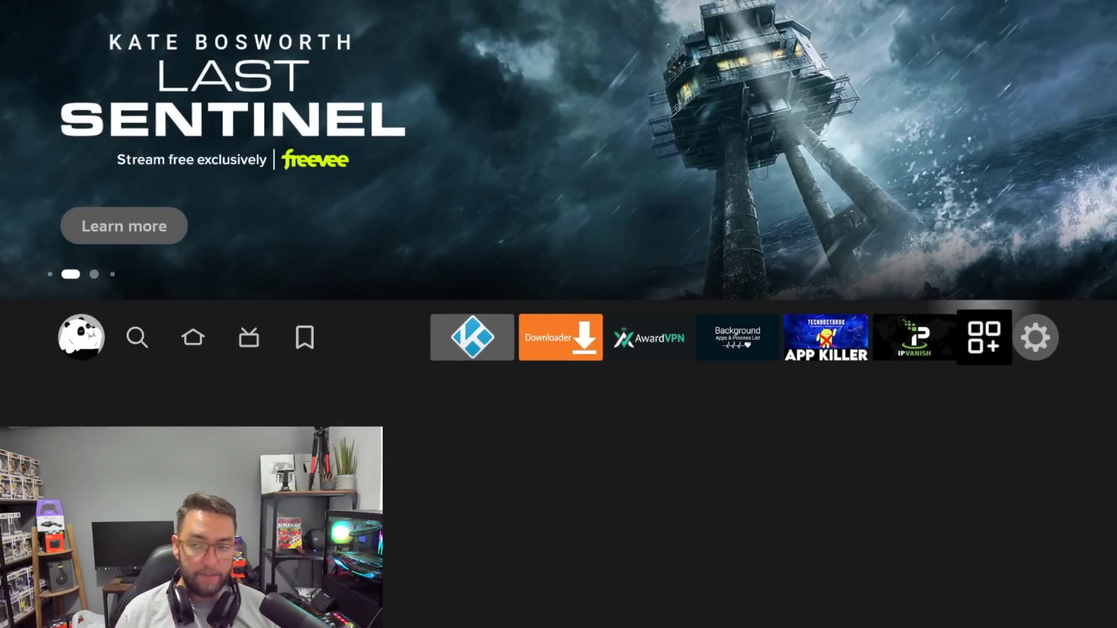
{"action": "key", "text": "Right"}
{"action": "key", "text": "Down"}
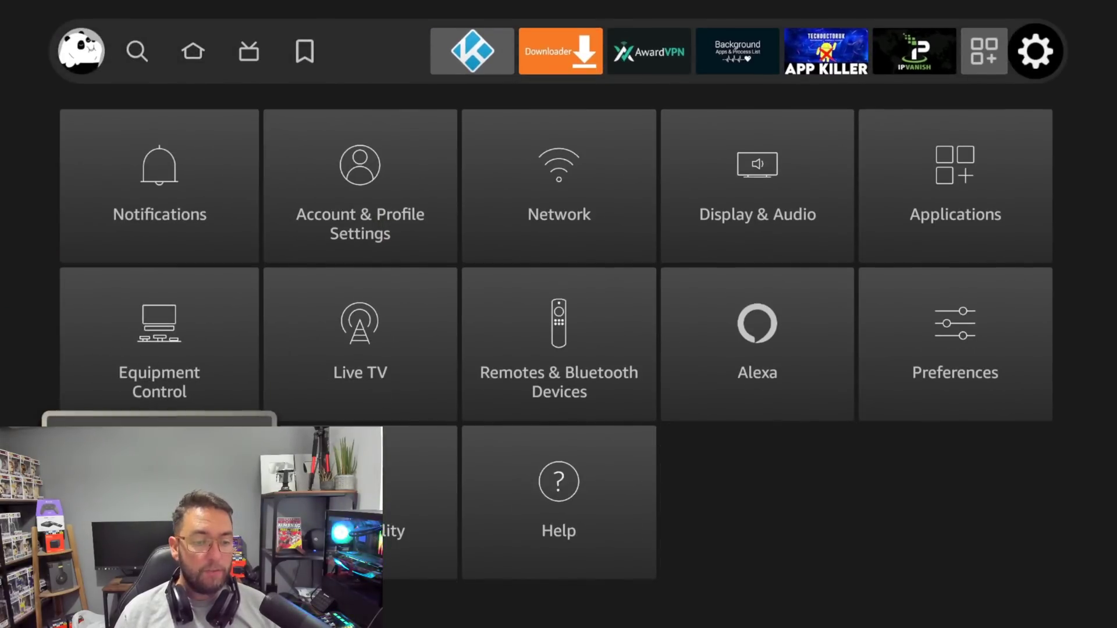
Check the Install unknown apps permission for Downloader in the Developer Options of My Fire TV.
{"action": "key", "text": "Return"}
{"action": "key", "text": "Down"}
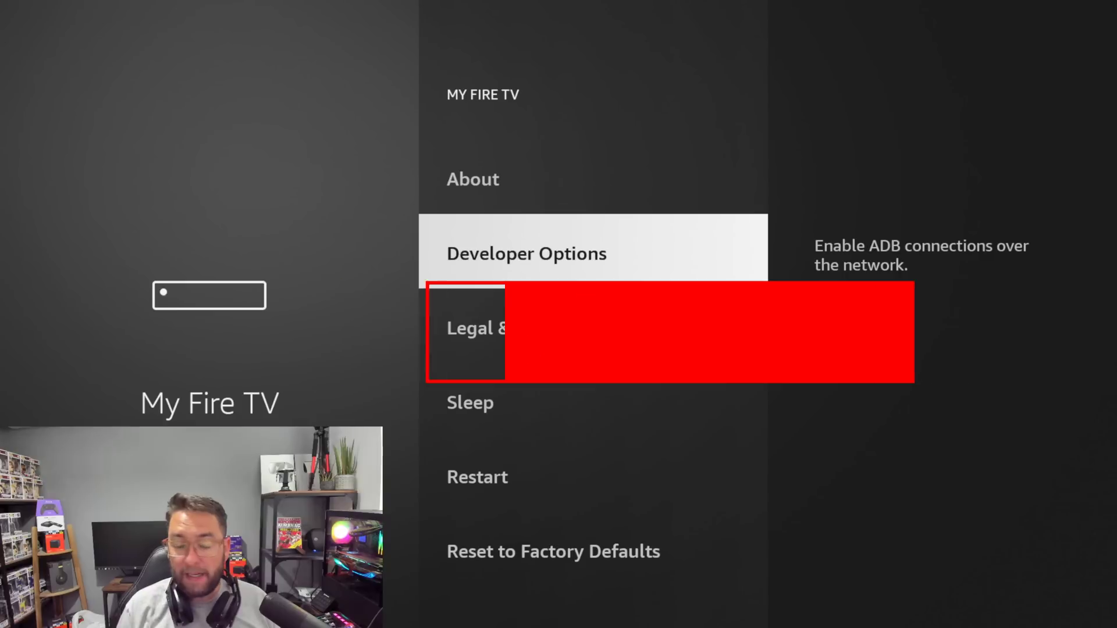
{"action": "key", "text": "Return"}
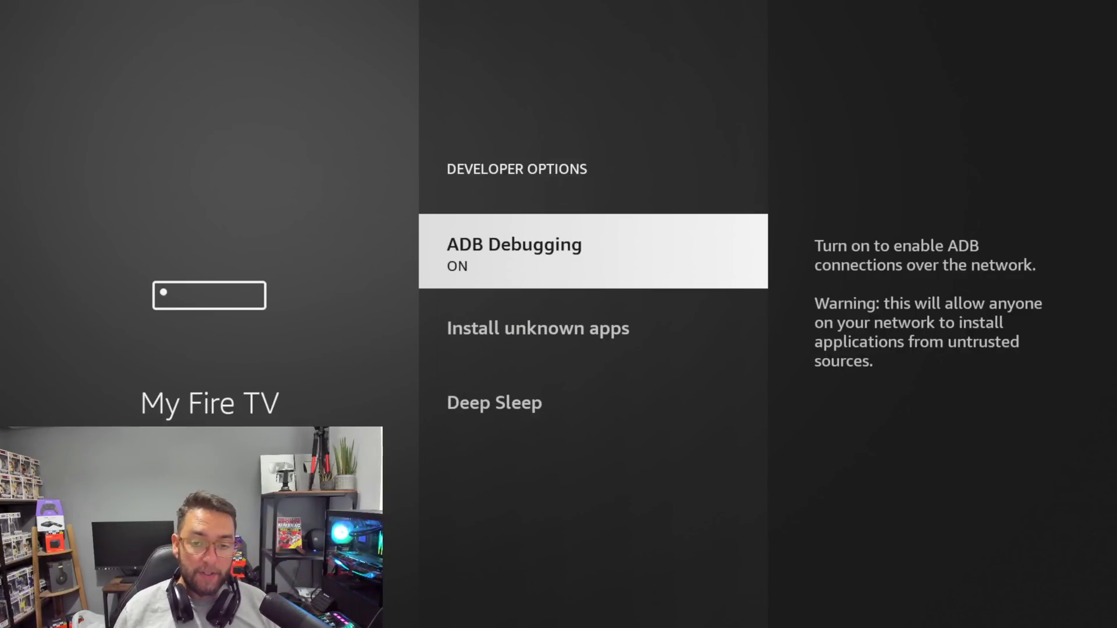
{"action": "key", "text": "Down"}
{"action": "key", "text": "Return"}
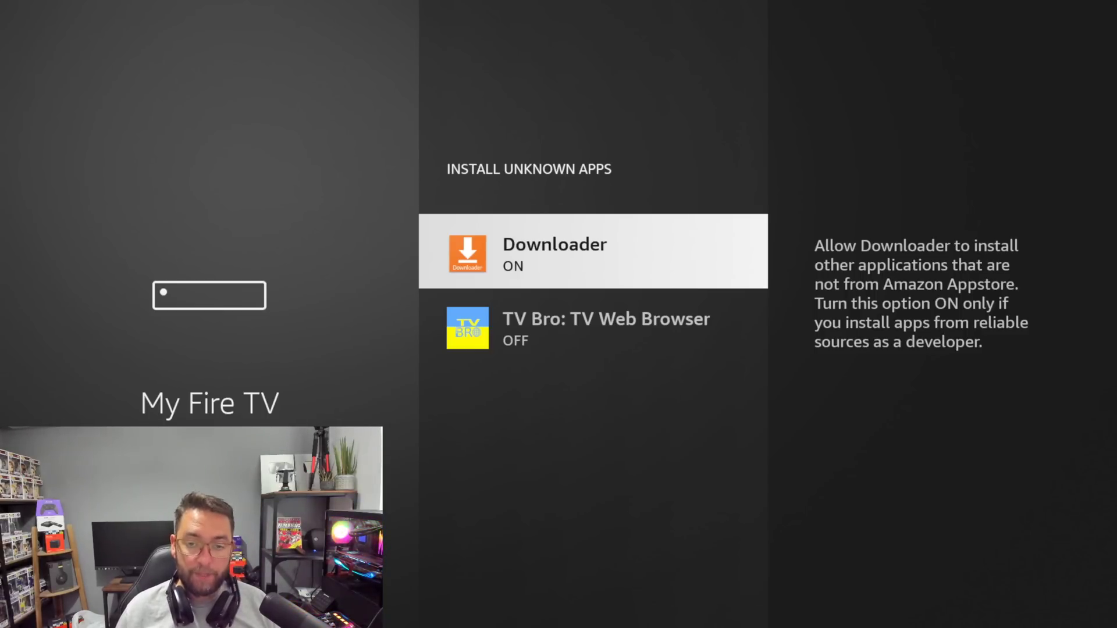
Return to the home screen and open the full My Apps list.
{"action": "key", "text": "Home"}
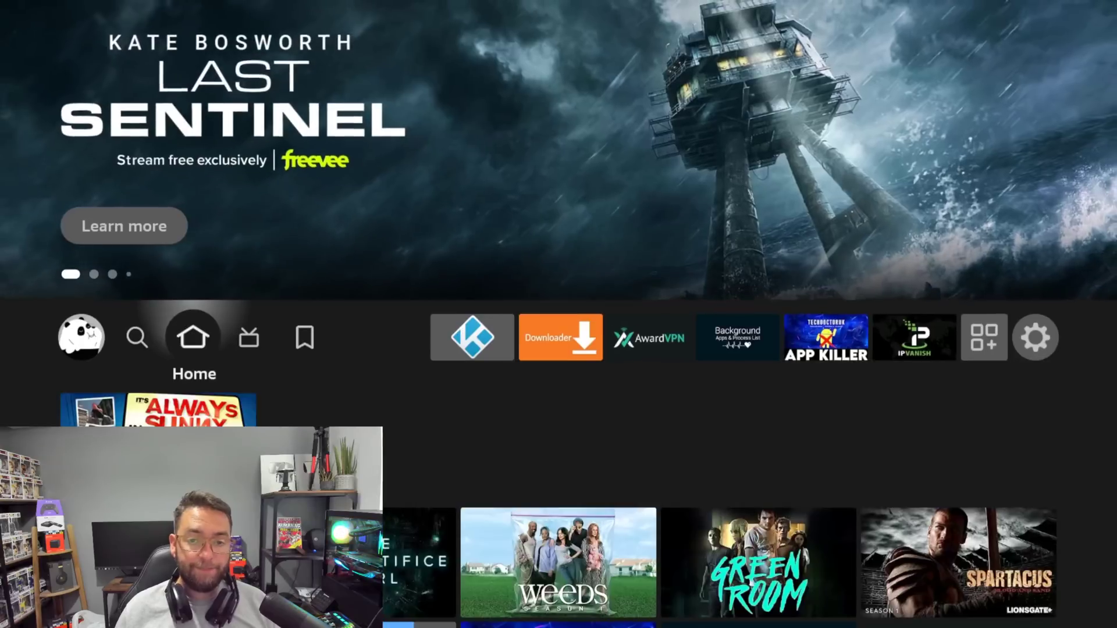
{"action": "key", "text": "Right"}
{"action": "key", "text": "Right"}
{"action": "key", "text": "Right"}
{"action": "key", "text": "Right"}
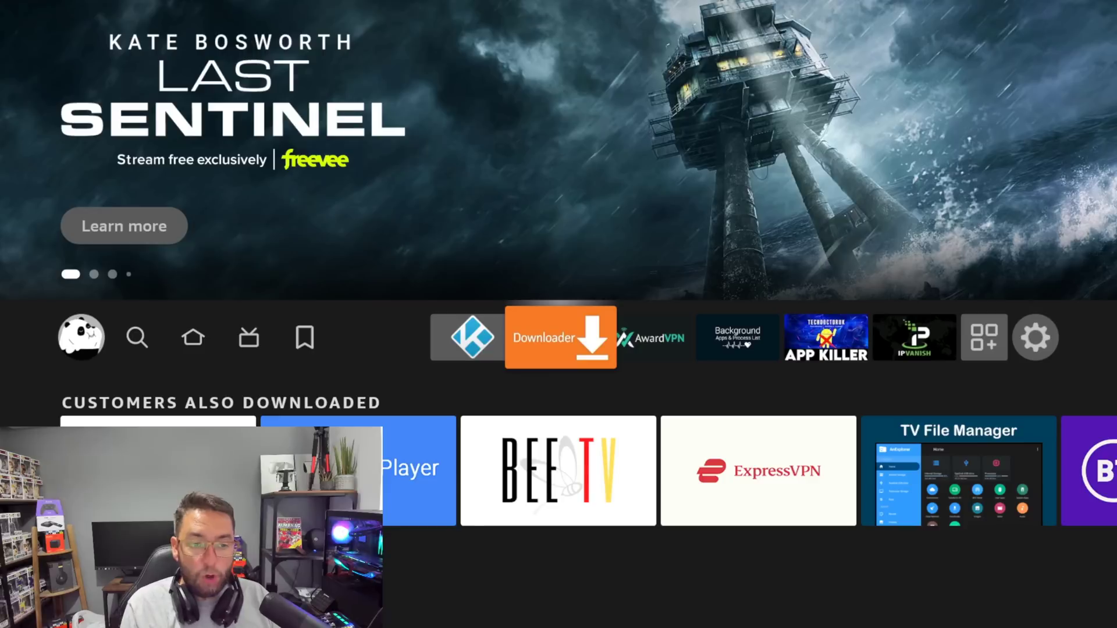
{"action": "key", "text": "Right"}
{"action": "key", "text": "Right"}
{"action": "key", "text": "Right"}
{"action": "key", "text": "Right"}
{"action": "key", "text": "Right"}
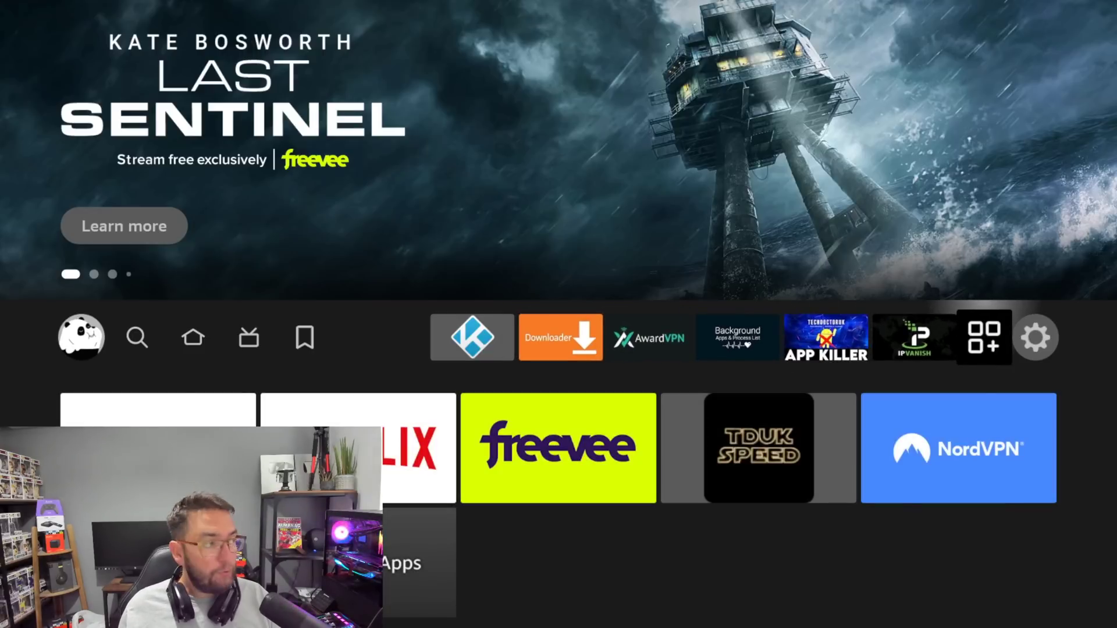
{"action": "key", "text": "Return"}
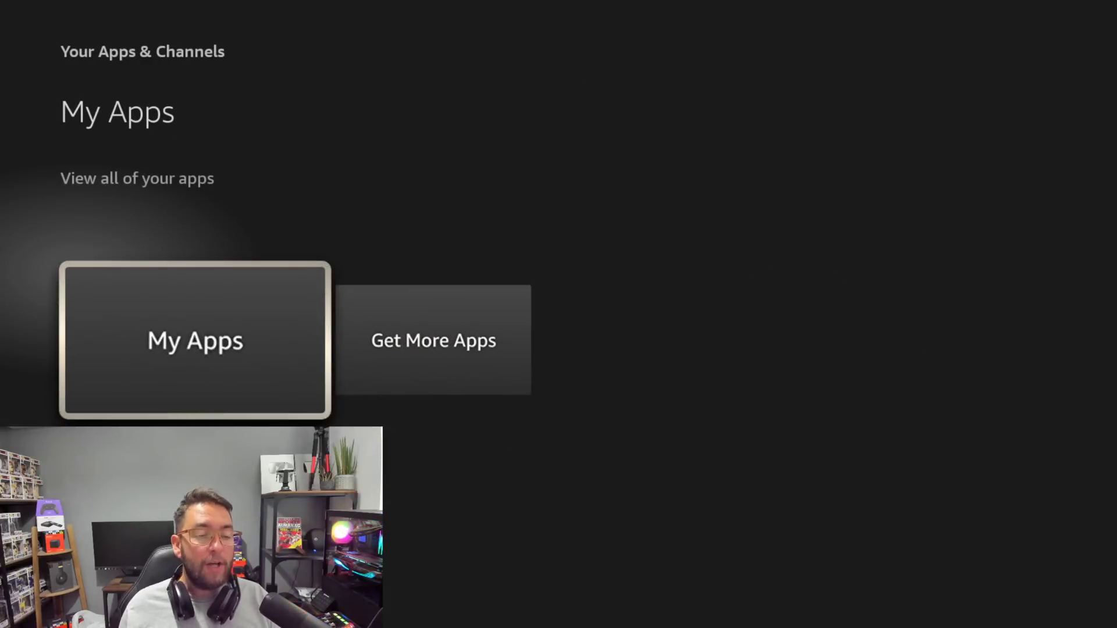
{"action": "key", "text": "Return"}
Find Downloader among the installed apps and launch it.
{"action": "key", "text": "Down"}
{"action": "key", "text": "Down"}
{"action": "key", "text": "Down"}
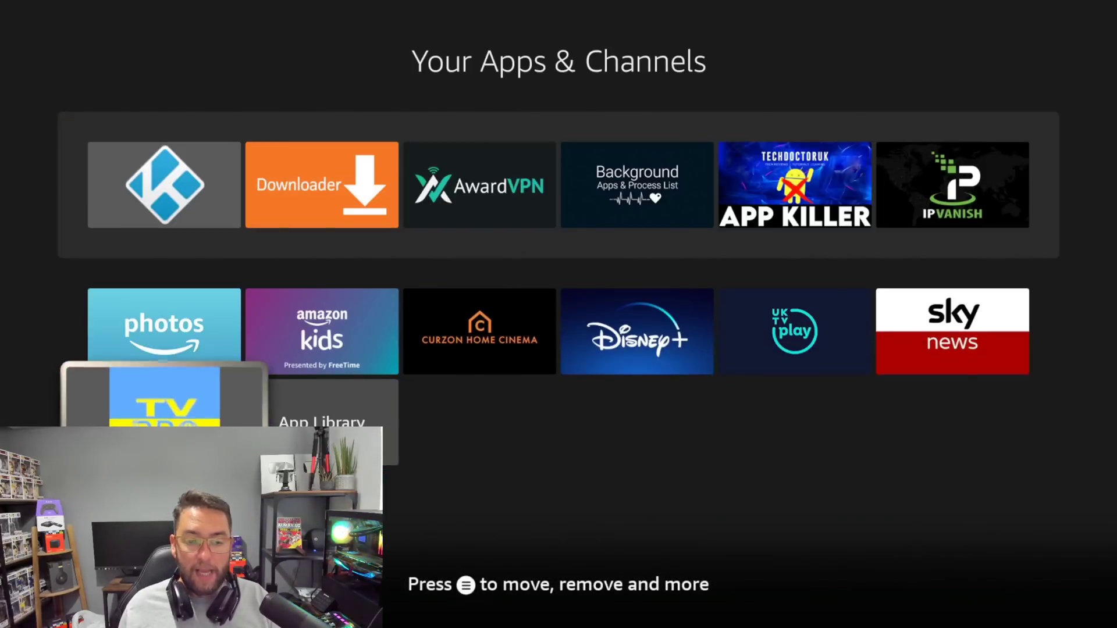
{"action": "key", "text": "Up"}
{"action": "key", "text": "Up"}
{"action": "key", "text": "Up"}
{"action": "key", "text": "Up"}
{"action": "key", "text": "Right"}
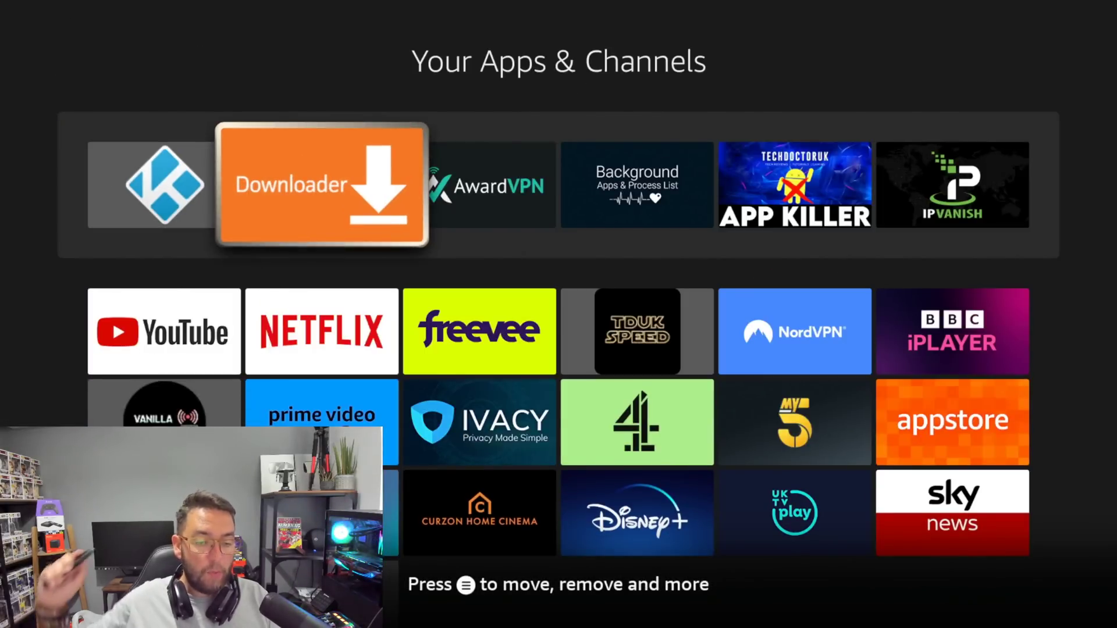
{"action": "key", "text": "Return"}
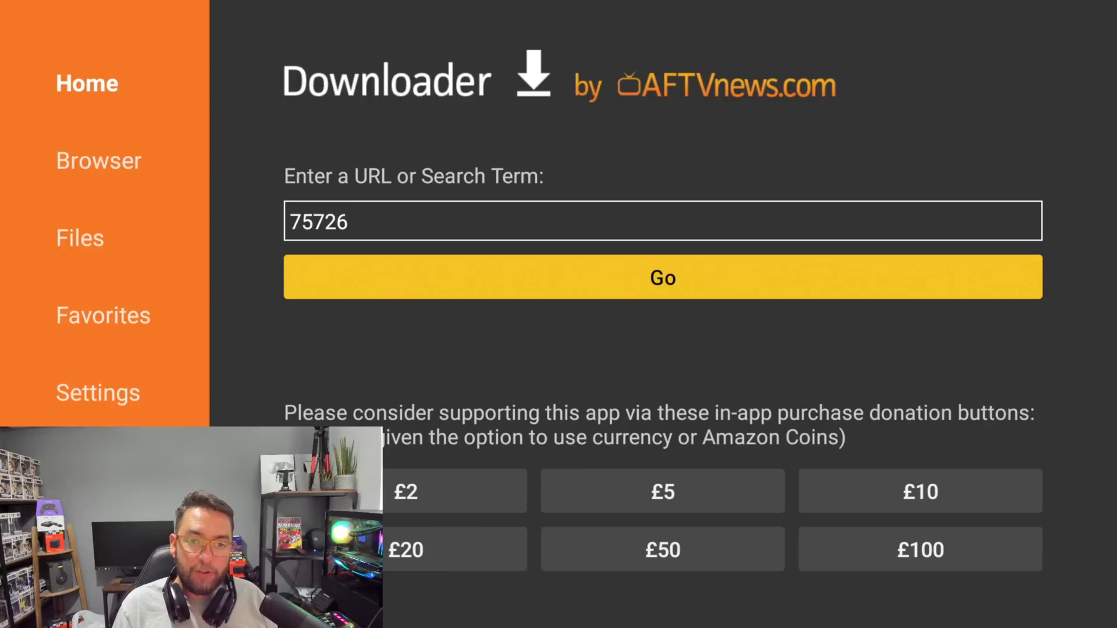
Submit the code 75726 as the URL in Downloader to load the downloads page.
{"action": "key", "text": "Up"}
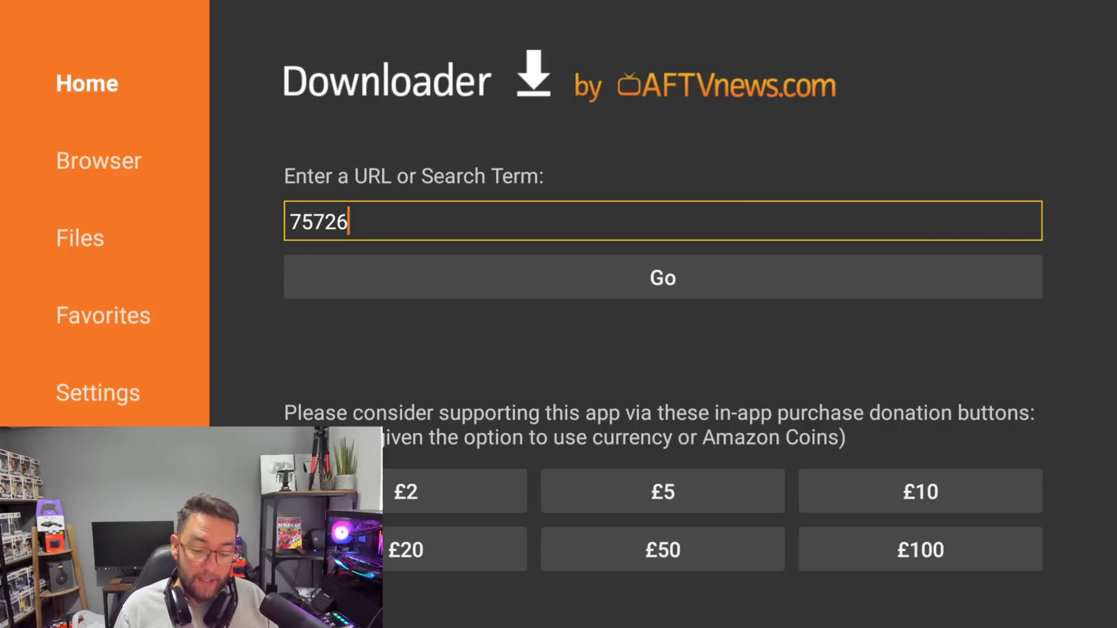
{"action": "key", "text": "Return"}
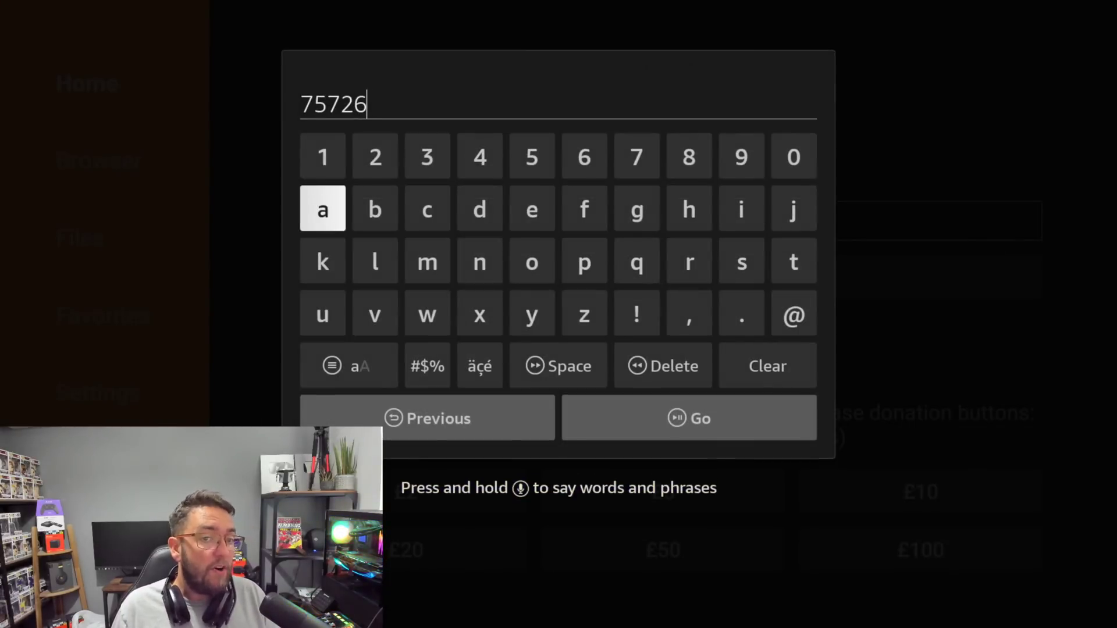
{"action": "key", "text": "Right"}
{"action": "key", "text": "Right"}
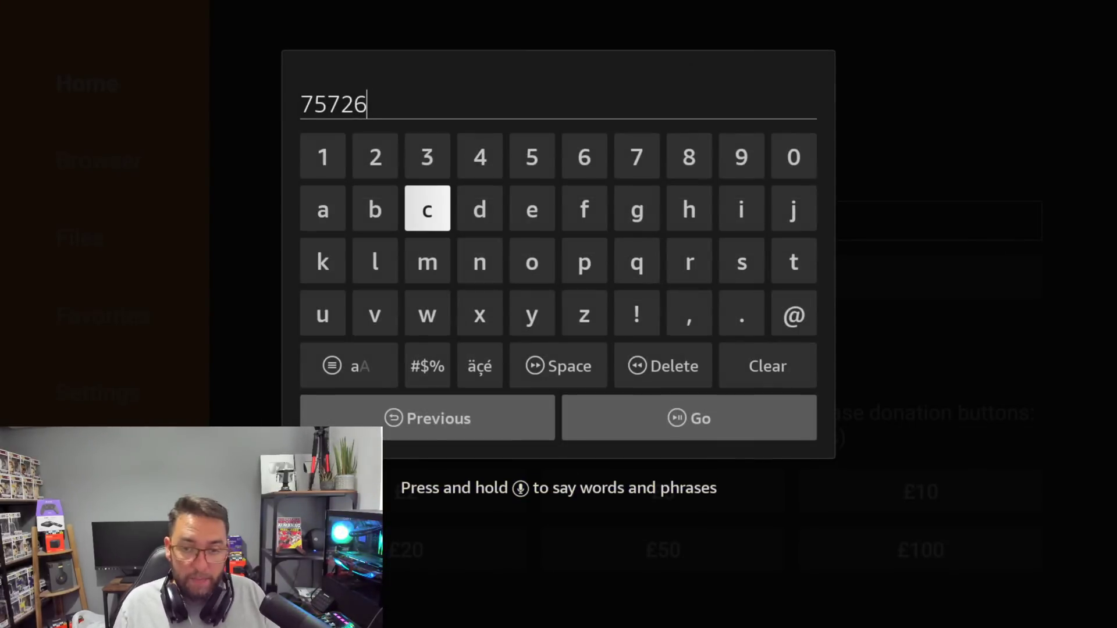
{"action": "key", "text": "Left"}
{"action": "key", "text": "Left"}
{"action": "key", "text": "Down"}
{"action": "key", "text": "Down"}
{"action": "key", "text": "Down"}
{"action": "key", "text": "Right"}
{"action": "key", "text": "Right"}
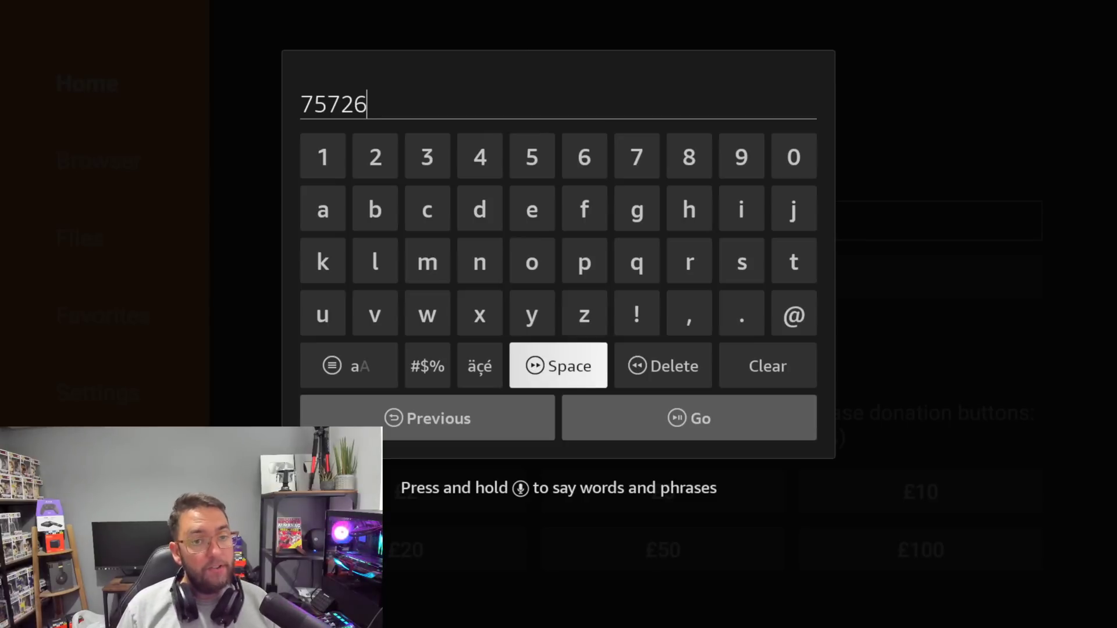
{"action": "key", "text": "Right"}
{"action": "key", "text": "Down"}
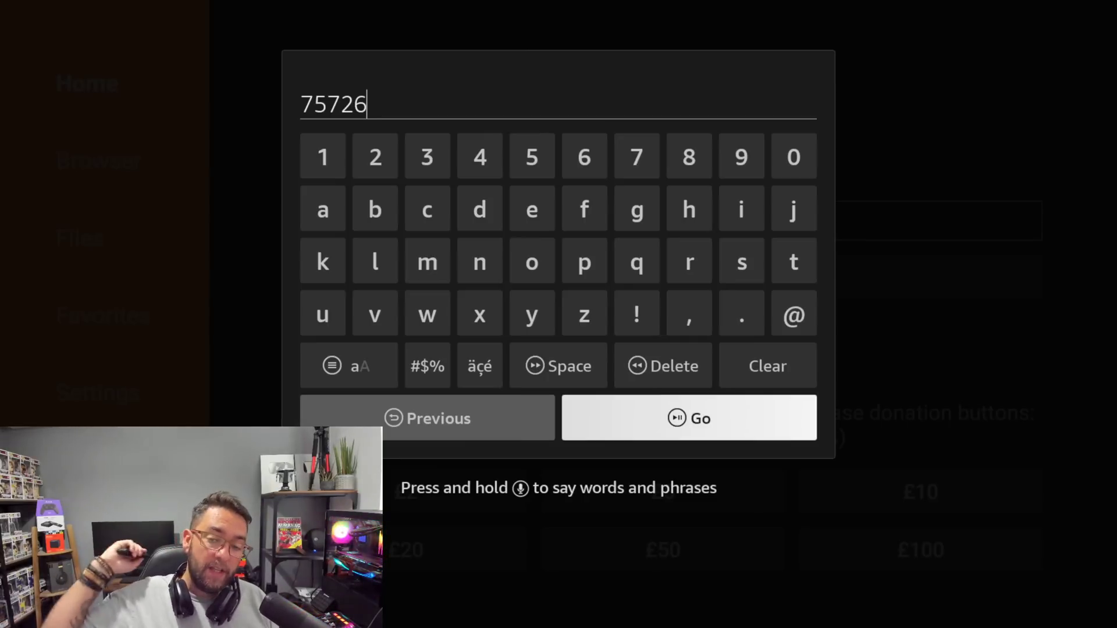
{"action": "key", "text": "Return"}
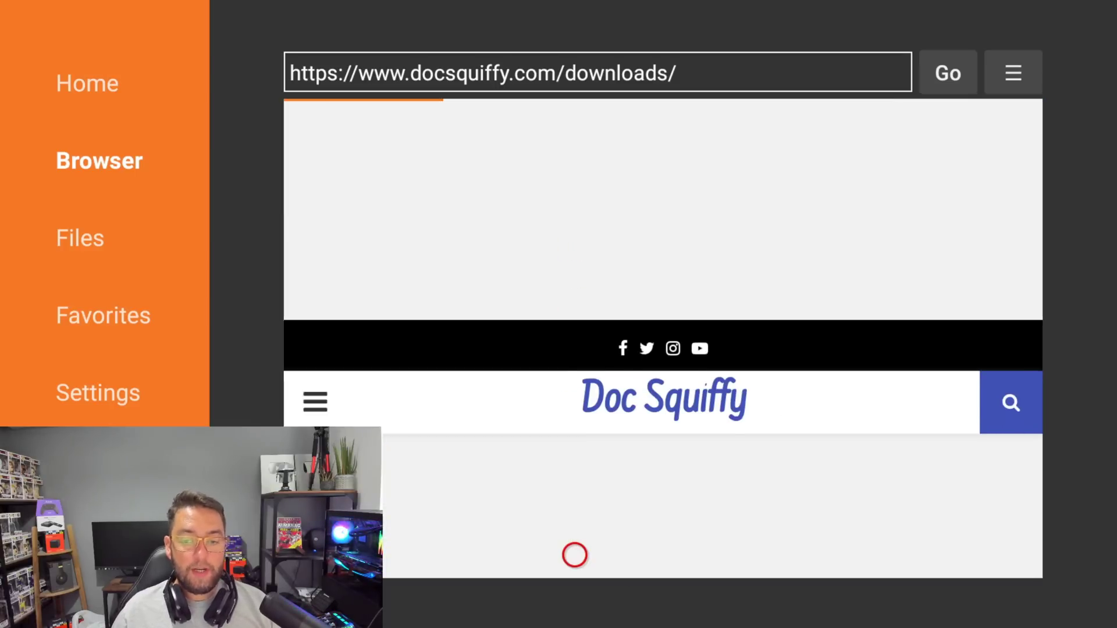
Open the KODI 20.2 Android 32 bit download page from the Media Players list, dismissing the ad.
{"action": "scroll", "coordinate": [574, 555], "scroll_direction": "down", "scroll_amount": 5}
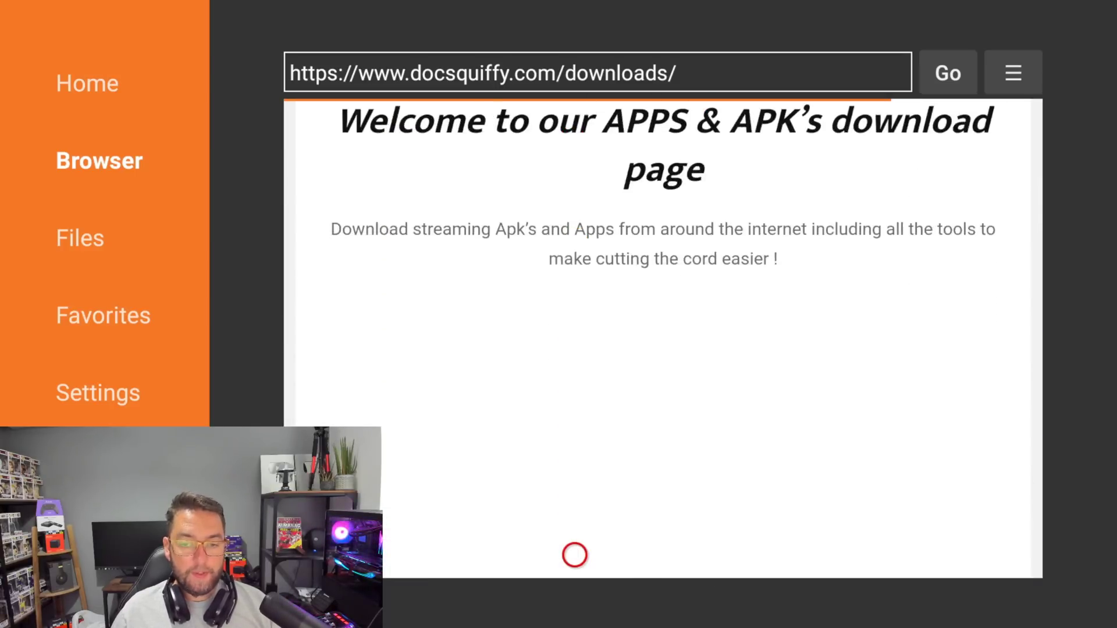
{"action": "scroll", "coordinate": [575, 554], "scroll_direction": "down", "scroll_amount": 15}
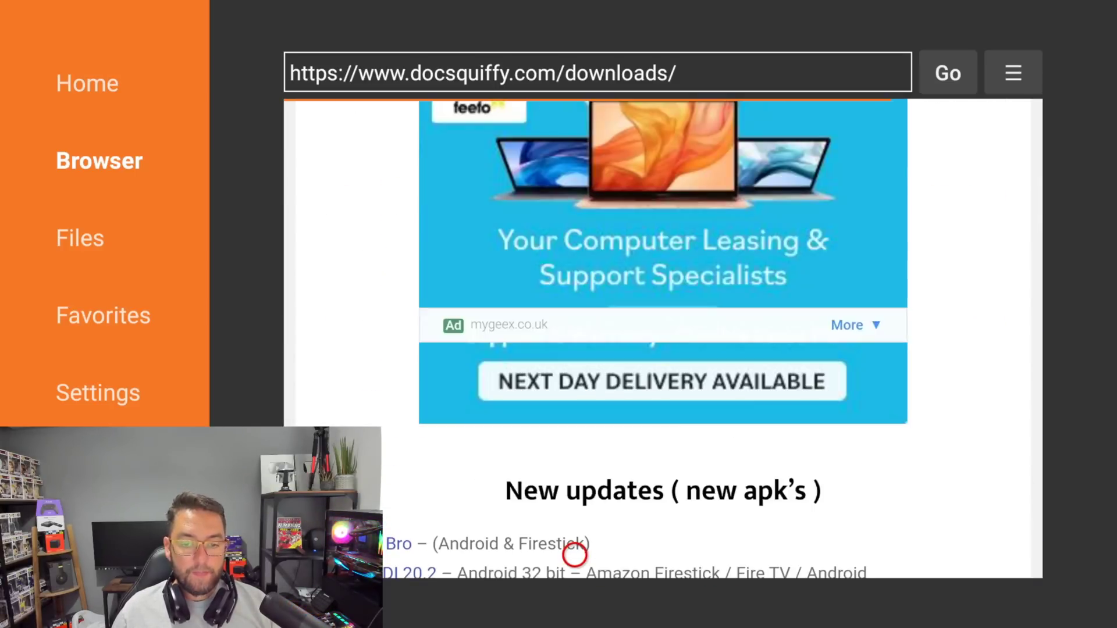
{"action": "scroll", "coordinate": [574, 554], "scroll_direction": "down", "scroll_amount": 5}
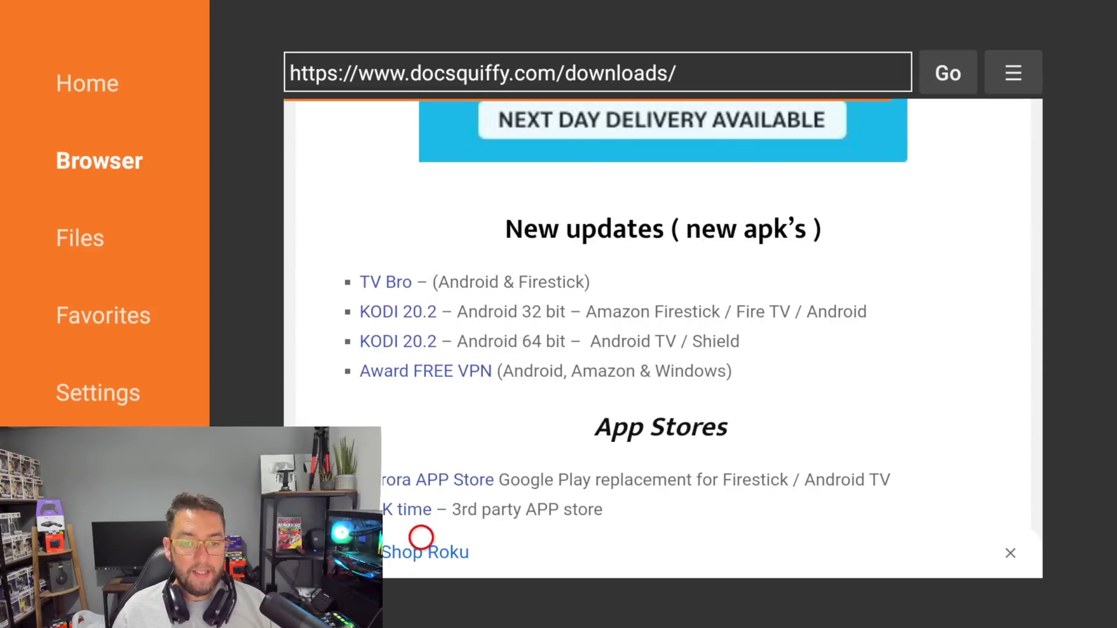
{"action": "scroll", "coordinate": [421, 554], "scroll_direction": "down", "scroll_amount": 6}
{"action": "scroll", "coordinate": [422, 554], "scroll_direction": "down", "scroll_amount": 10}
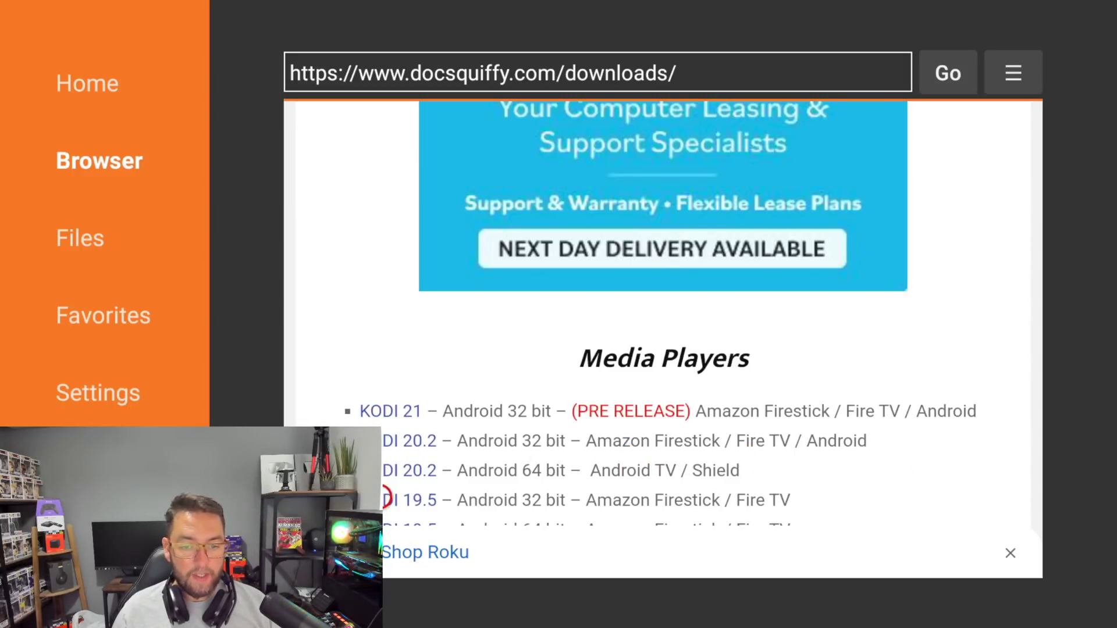
{"action": "left_click", "coordinate": [385, 439]}
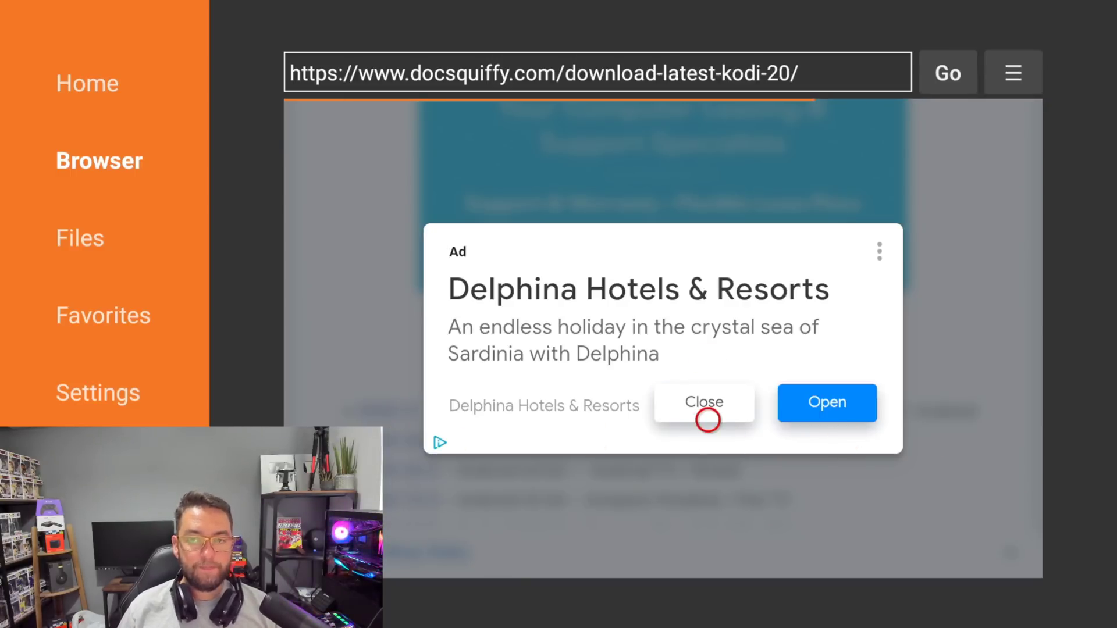
{"action": "left_click", "coordinate": [708, 420]}
Download the Kodi 20.2 file and install it as an update to the existing Kodi app.
{"action": "scroll", "coordinate": [708, 555], "scroll_direction": "down", "scroll_amount": 5}
{"action": "scroll", "coordinate": [708, 555], "scroll_direction": "down", "scroll_amount": 5}
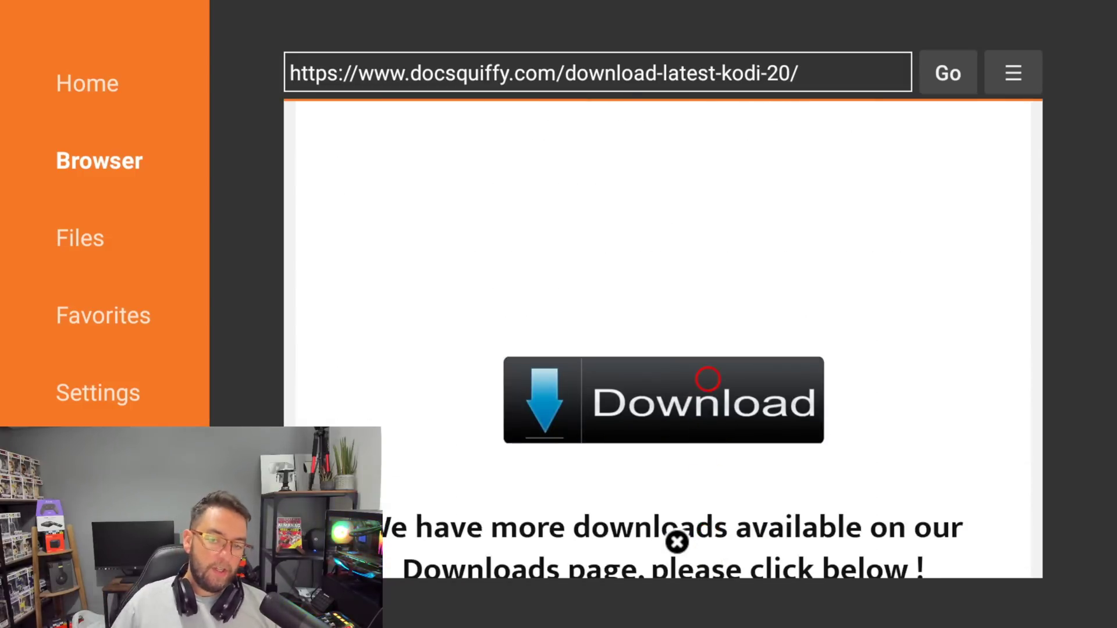
{"action": "left_click", "coordinate": [707, 379]}
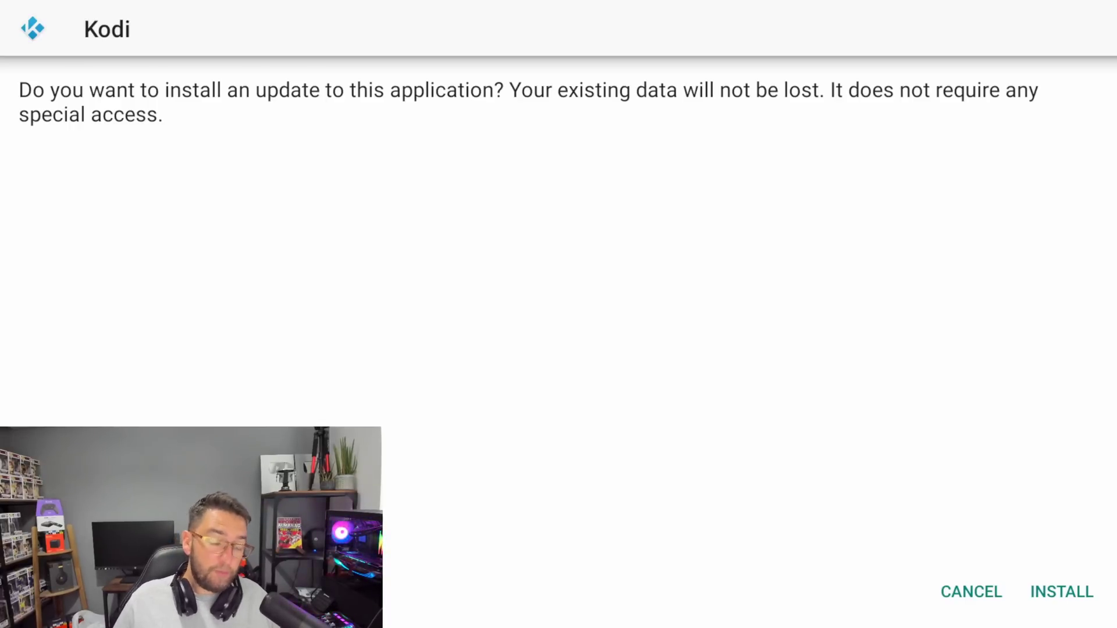
{"action": "left_click", "coordinate": [1062, 592]}
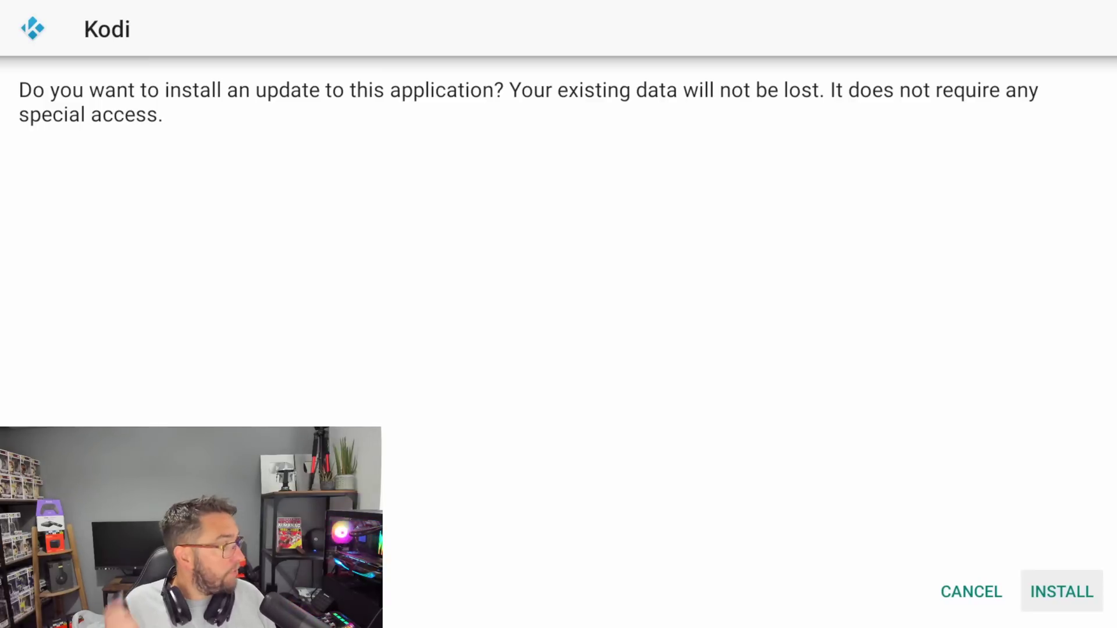
Confirm the Kodi update installation and delete the downloaded kodi-20.2-Nexus-armeabi-v7a.apk file.
{"action": "key", "text": "Return"}
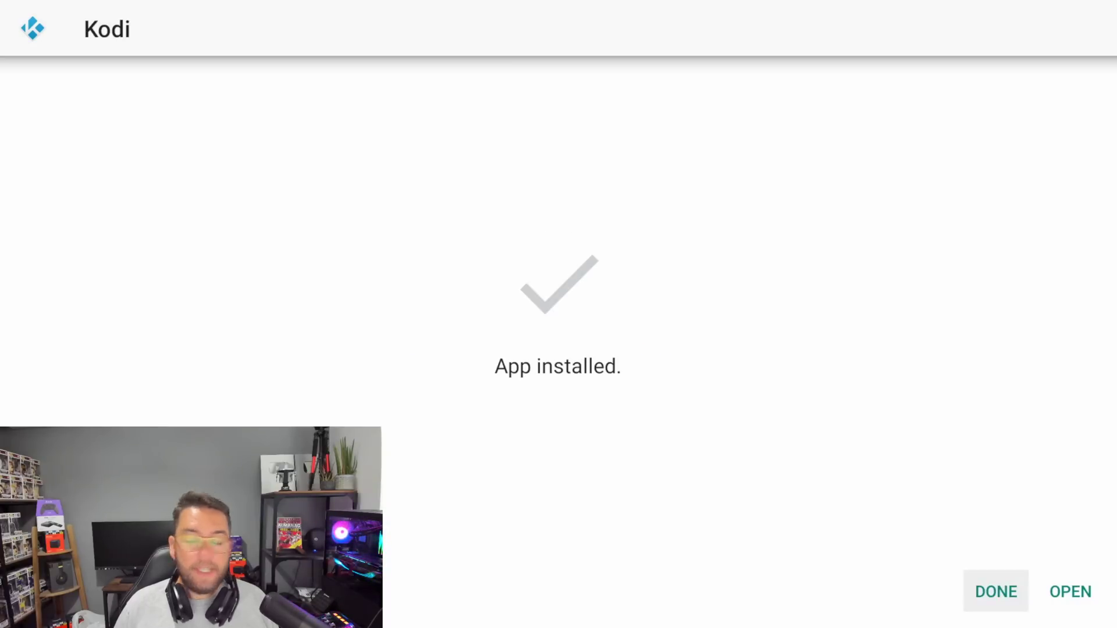
{"action": "key", "text": "Return"}
{"action": "key", "text": "Right"}
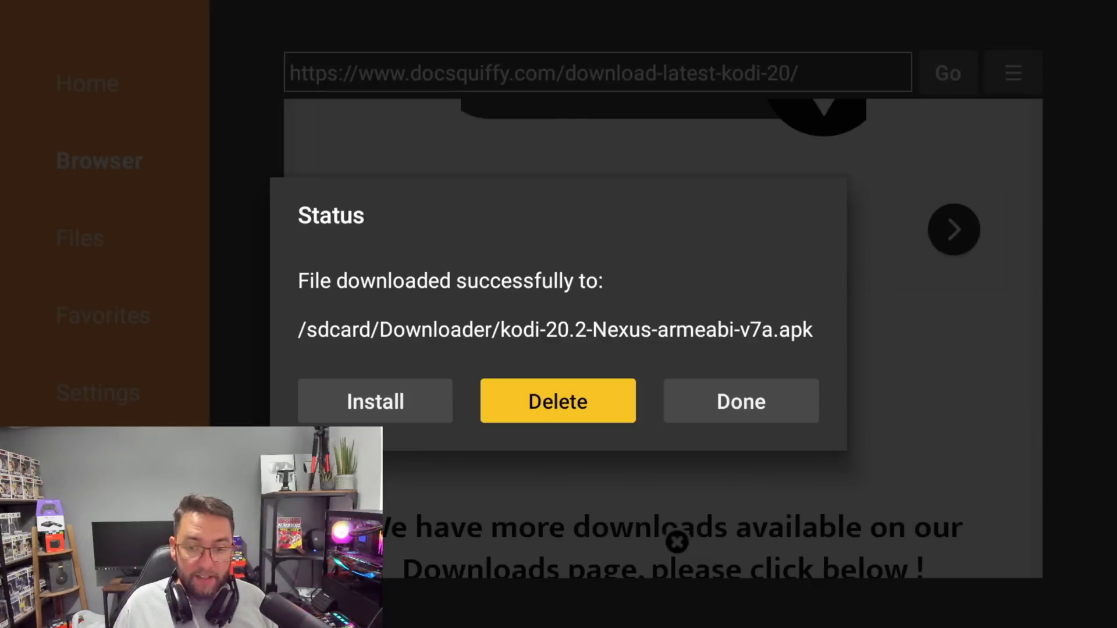
{"action": "key", "text": "Return"}
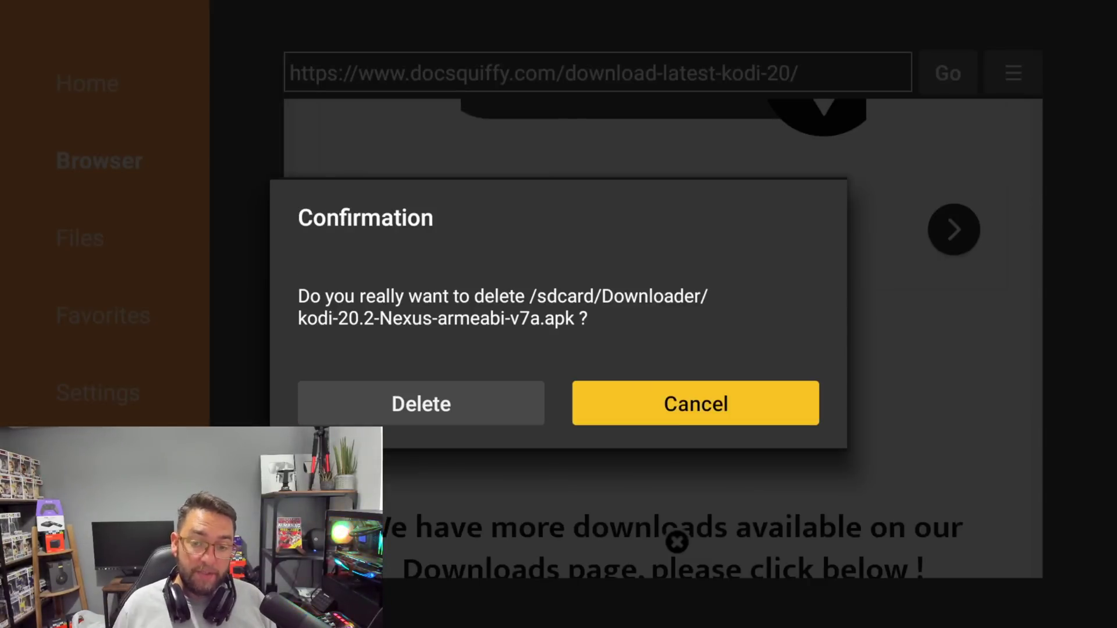
{"action": "key", "text": "Left"}
{"action": "key", "text": "Return"}
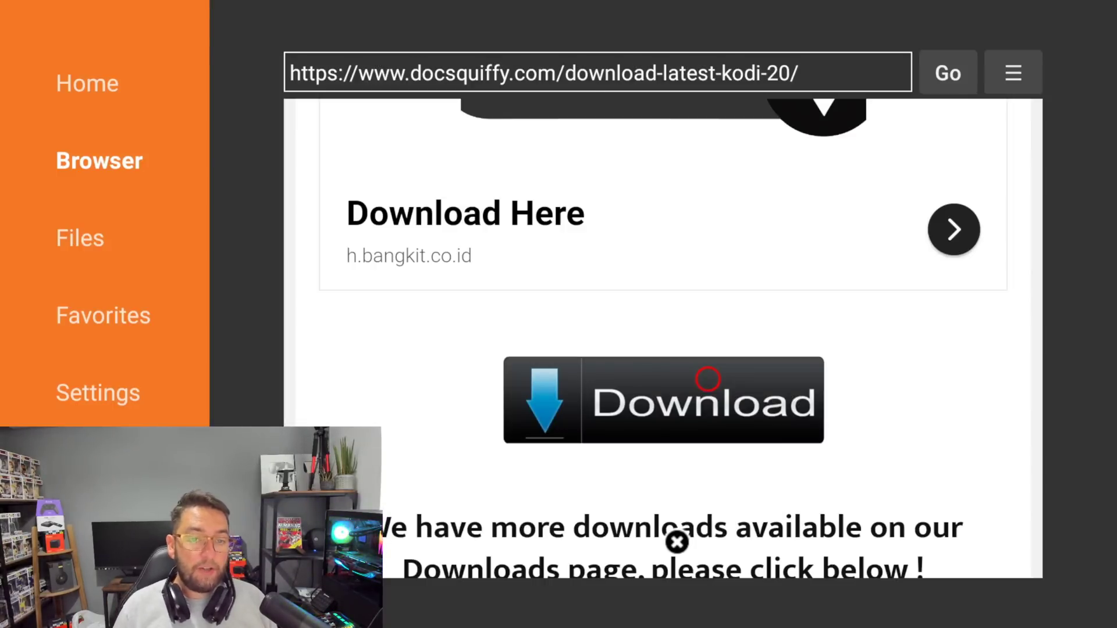
Return to the Fire TV home screen and open the full Your Apps & Channels list.
{"action": "key", "text": "Home"}
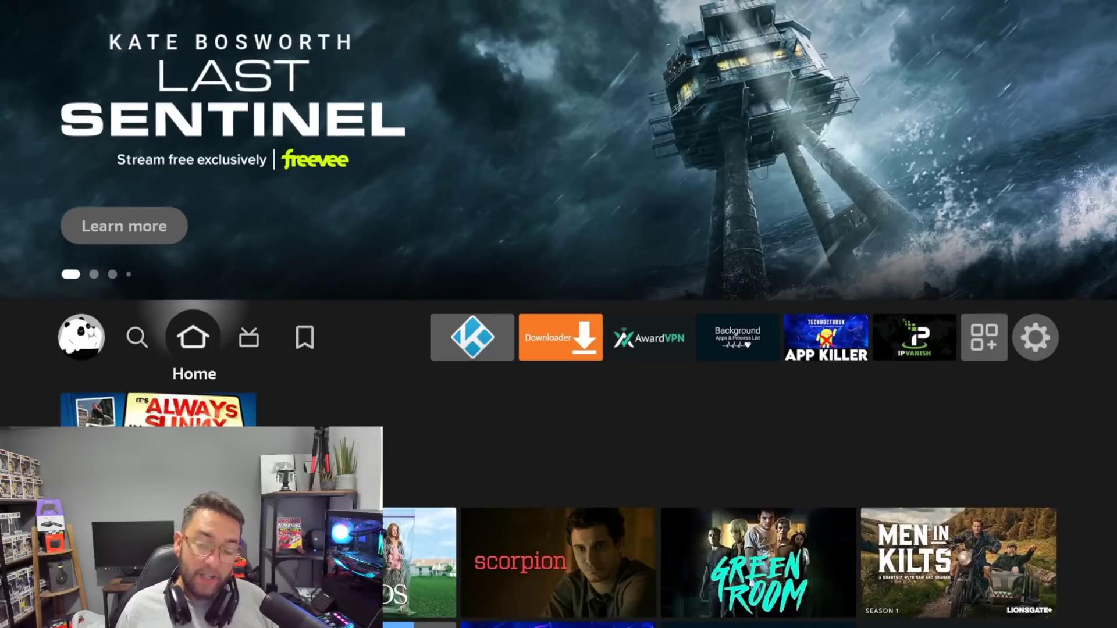
{"action": "key", "text": "Right"}
{"action": "key", "text": "Right"}
{"action": "key", "text": "Right"}
{"action": "key", "text": "Right"}
{"action": "key", "text": "Right"}
{"action": "key", "text": "Right"}
{"action": "key", "text": "Right"}
{"action": "key", "text": "Right"}
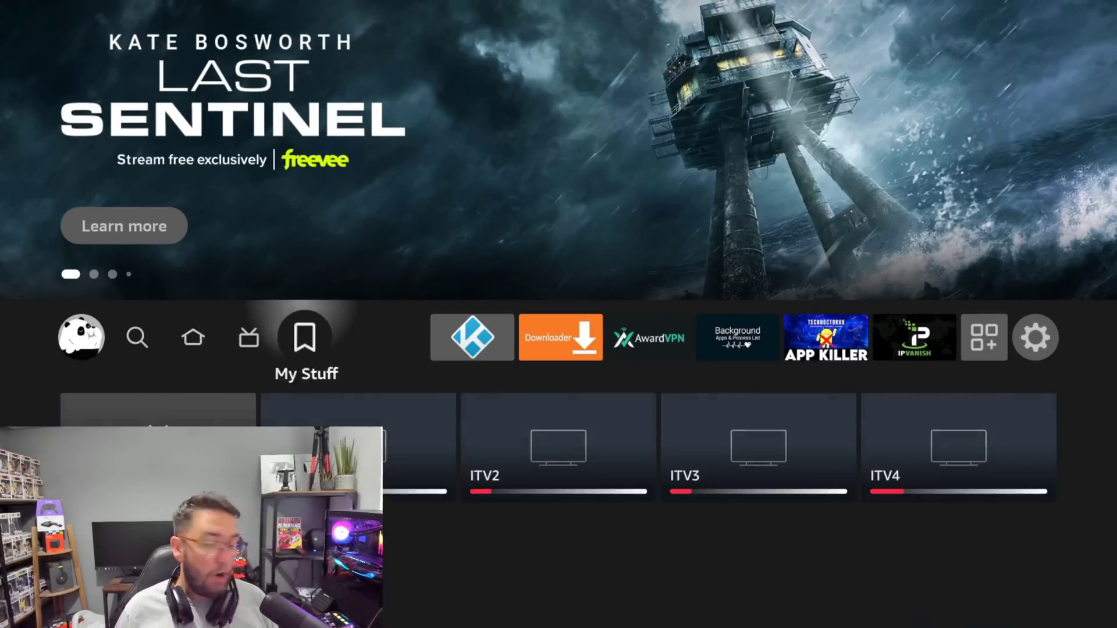
{"action": "key", "text": "Right"}
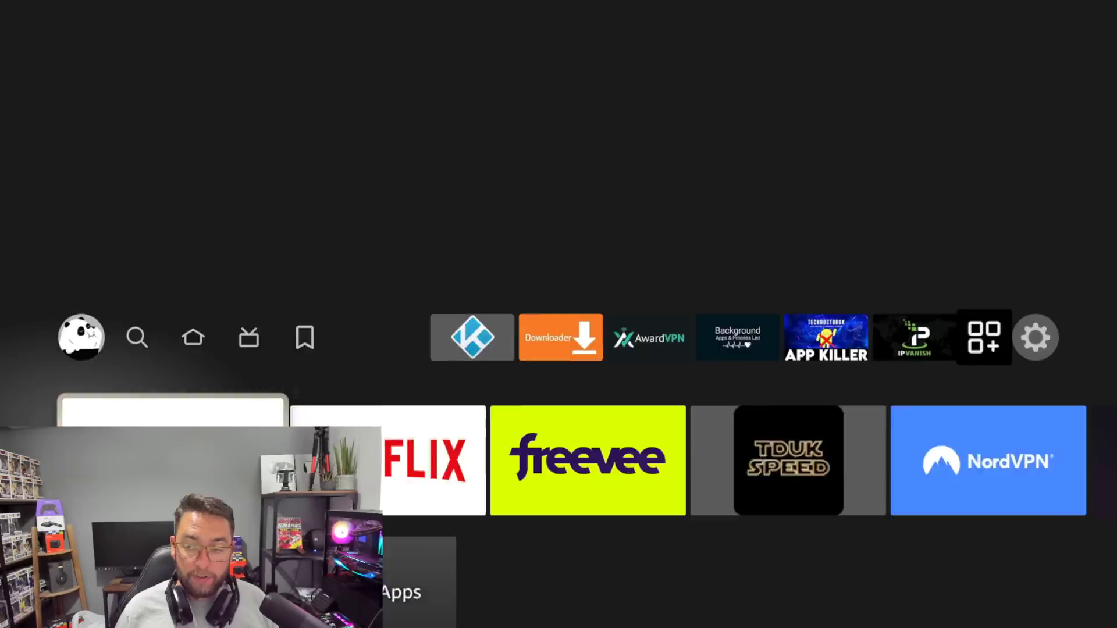
{"action": "key", "text": "Return"}
{"action": "key", "text": "Return"}
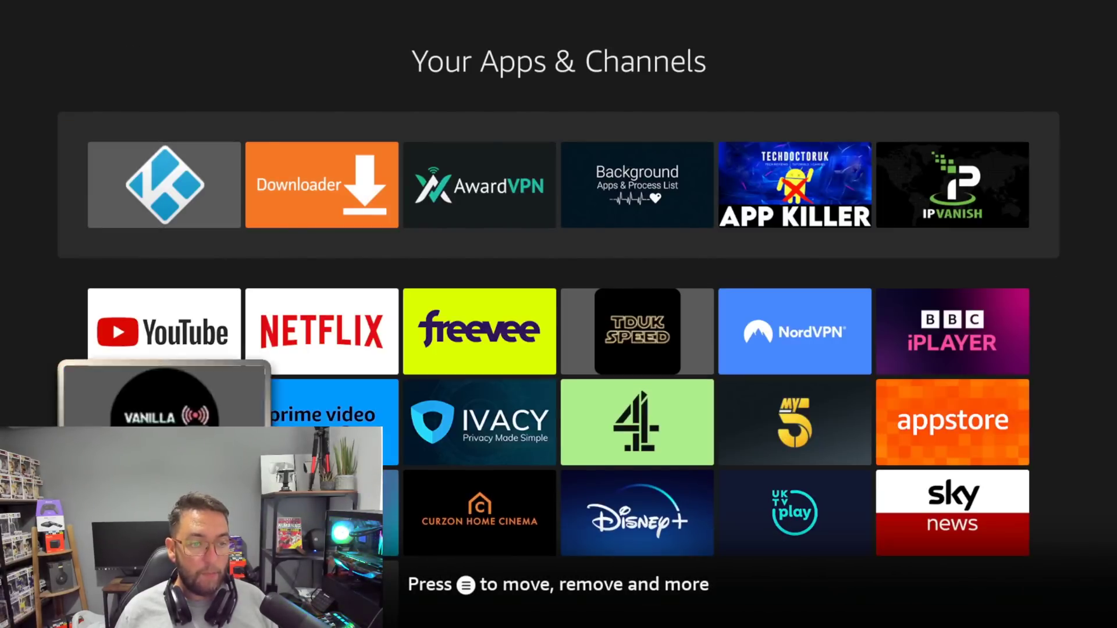
Reposition the Kodi tile within the first row of Your Apps & Channels and launch Kodi.
{"action": "key", "text": "Up"}
{"action": "key", "text": "Up"}
{"action": "key", "text": "Menu"}
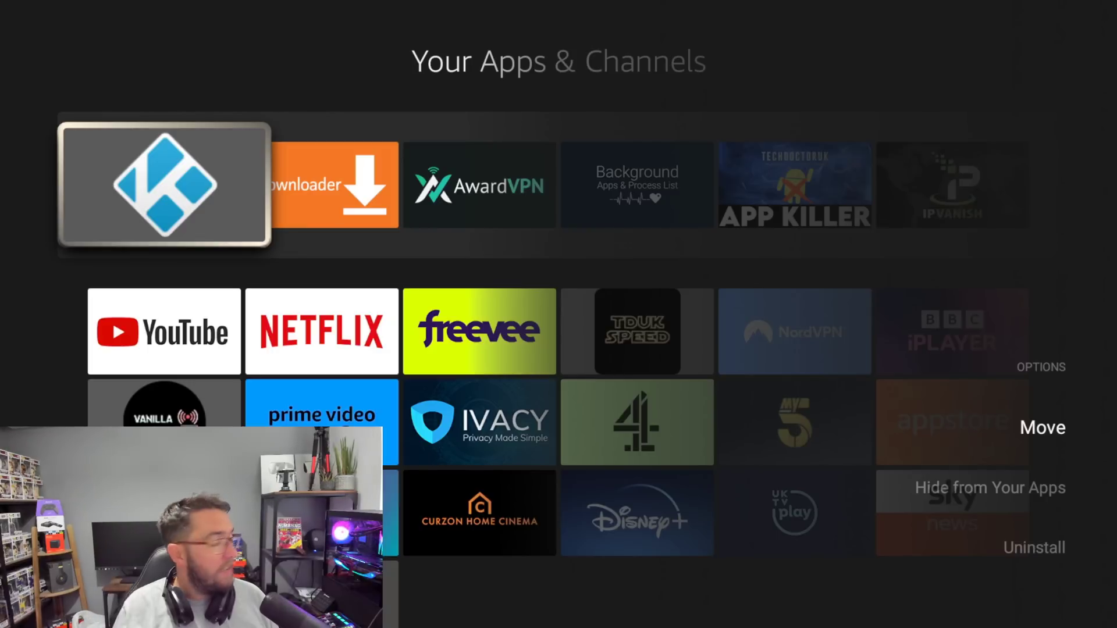
{"action": "key", "text": "Return"}
{"action": "key", "text": "Right"}
{"action": "key", "text": "Right"}
{"action": "key", "text": "Left"}
{"action": "key", "text": "Left"}
{"action": "key", "text": "Right"}
{"action": "key", "text": "Right"}
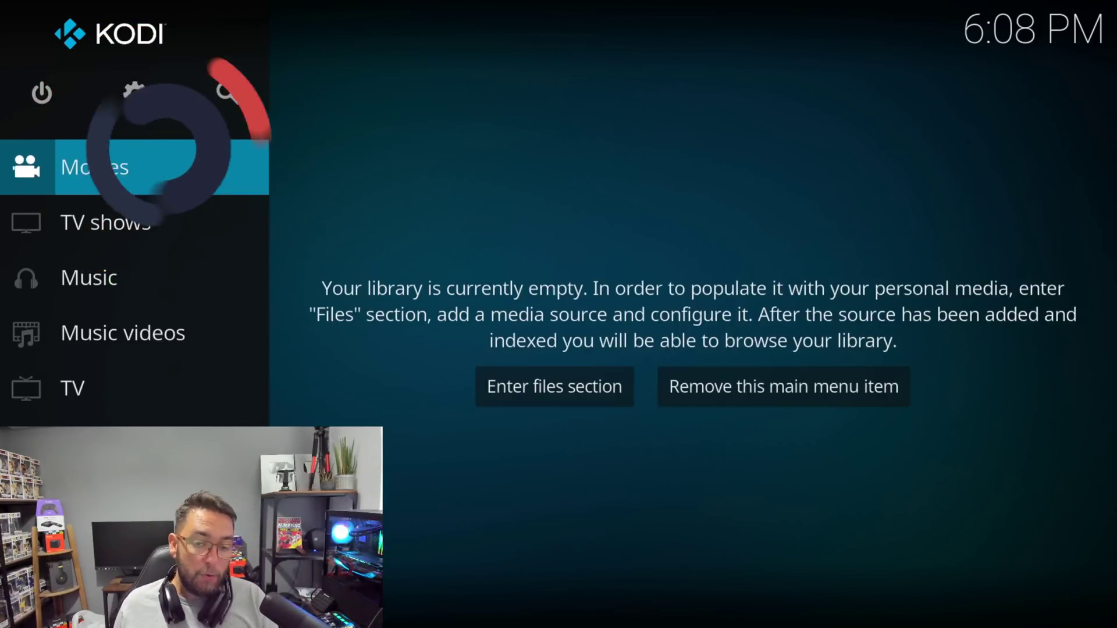
Go through Kodi's main menu sections to Add-ons.
{"action": "key", "text": "Down"}
{"action": "key", "text": "Up"}
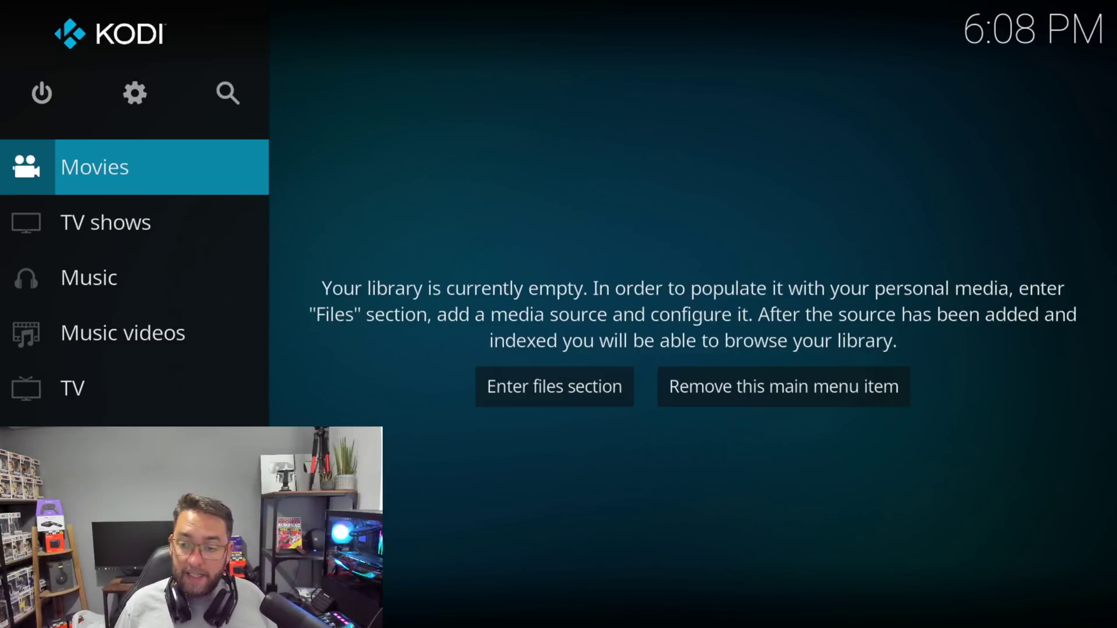
{"action": "key", "text": "Down"}
{"action": "key", "text": "Down"}
{"action": "key", "text": "Down"}
{"action": "key", "text": "Down"}
{"action": "key", "text": "Down"}
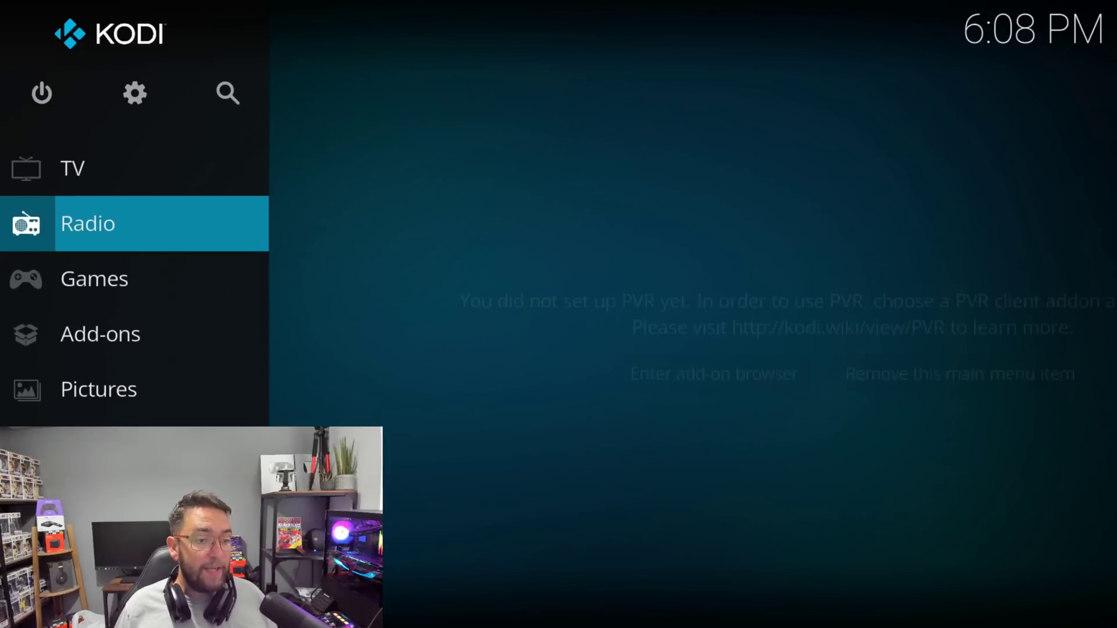
{"action": "key", "text": "Down"}
{"action": "key", "text": "Down"}
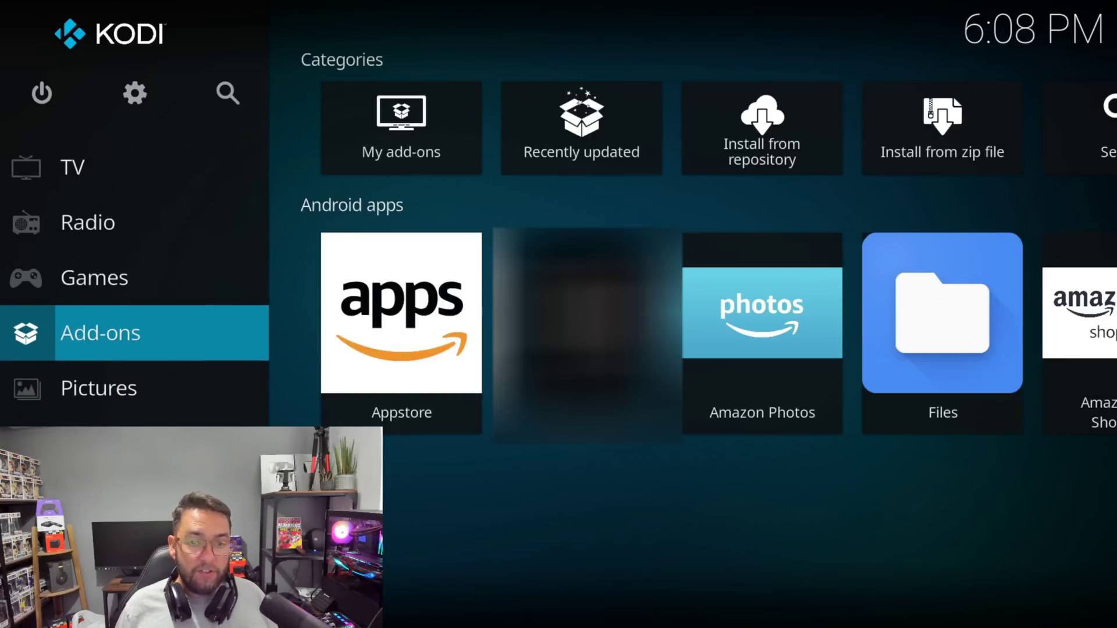
{"action": "key", "text": "Right"}
{"action": "key", "text": "Left"}
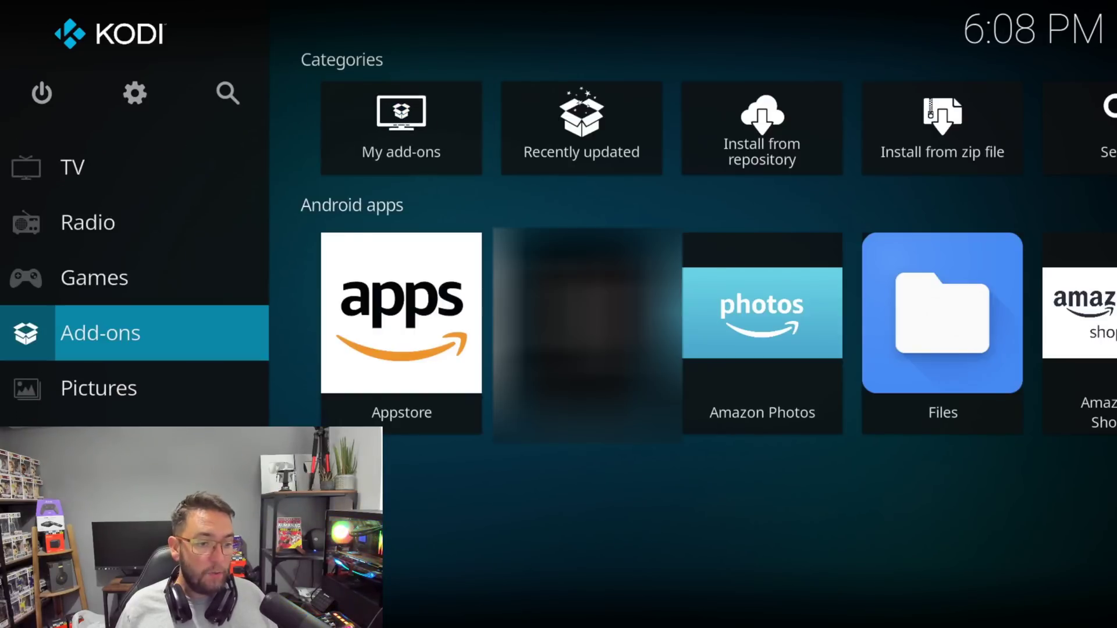
Open the Video add-ons category of all repositories to see what can be installed.
{"action": "key", "text": "Down"}
{"action": "key", "text": "Up"}
{"action": "key", "text": "Return"}
{"action": "key", "text": "Down"}
{"action": "key", "text": "Down"}
{"action": "key", "text": "Down"}
{"action": "key", "text": "Down"}
{"action": "key", "text": "Down"}
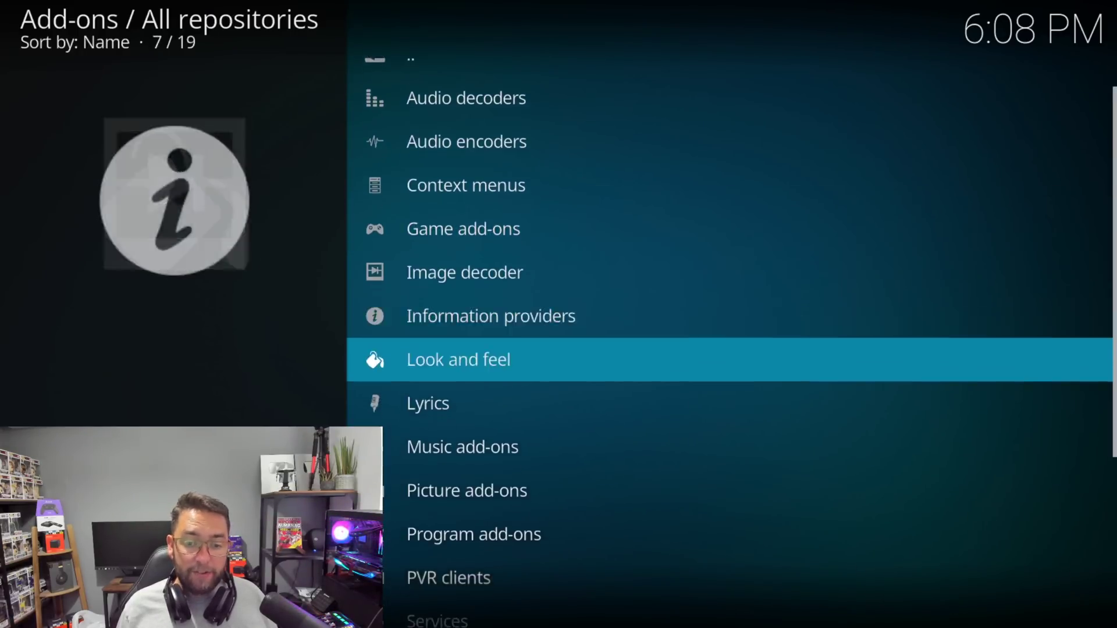
{"action": "key", "text": "Down"}
{"action": "key", "text": "Down"}
{"action": "key", "text": "Down"}
{"action": "key", "text": "Down"}
{"action": "key", "text": "Return"}
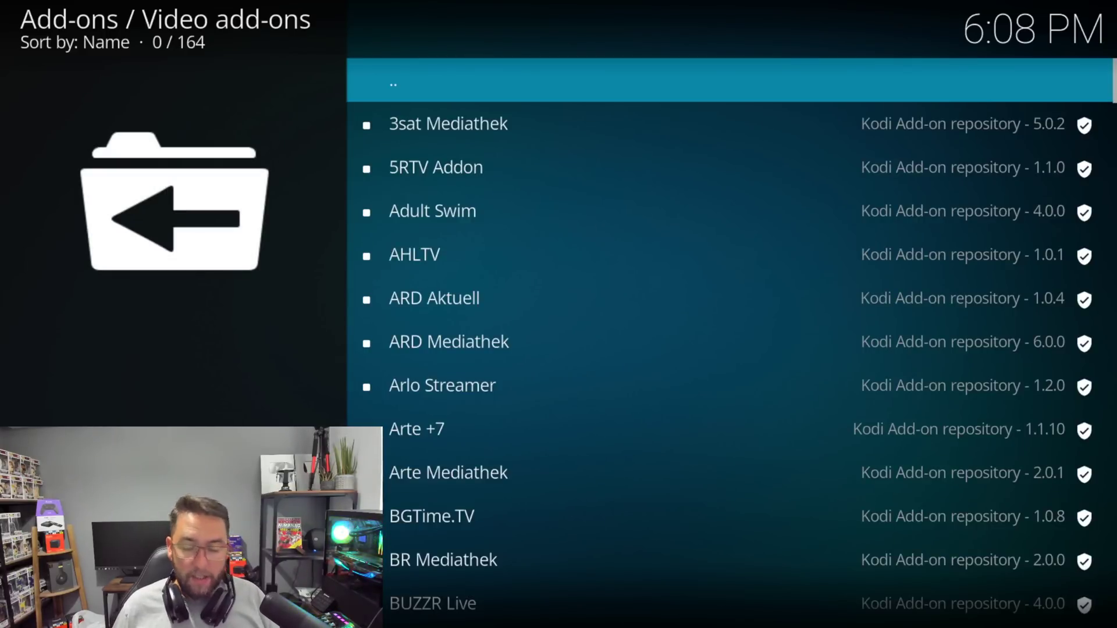
Browse the Video add-ons offered by the Kodi Add-on repository.
{"action": "key", "text": "Down"}
{"action": "key", "text": "Down"}
{"action": "key", "text": "Down"}
{"action": "key", "text": "Down"}
{"action": "key", "text": "Down"}
{"action": "key", "text": "Down"}
{"action": "key", "text": "Down"}
{"action": "key", "text": "Down"}
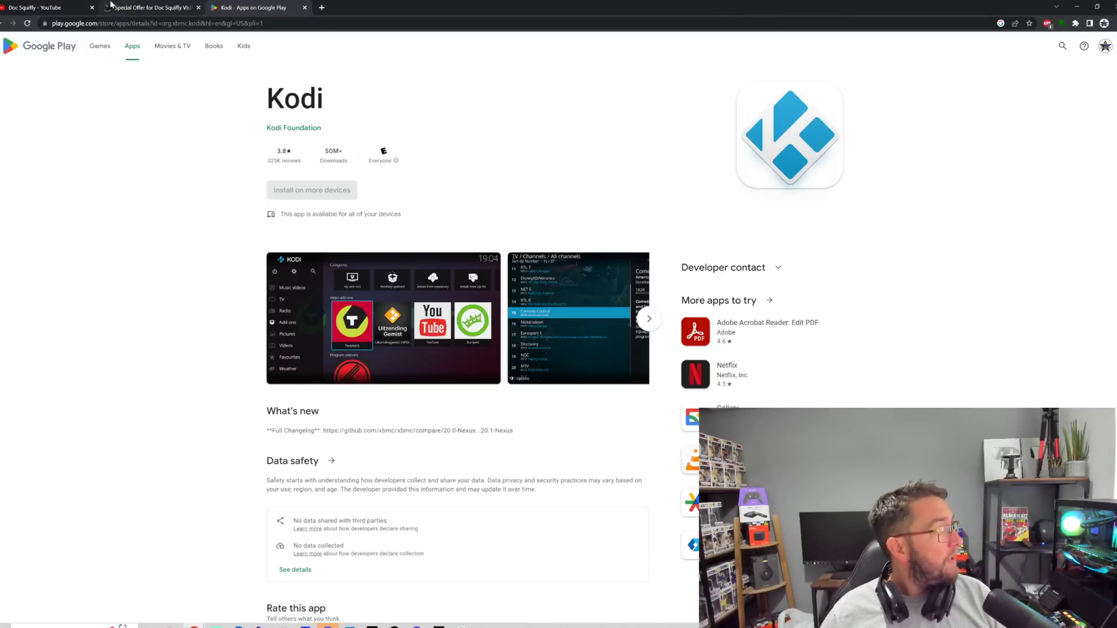
Switch to the web browser, view the IPVanish special offer page, and look through the Doc Squiffy YouTube channel's videos.
{"action": "left_click", "coordinate": [146, 8]}
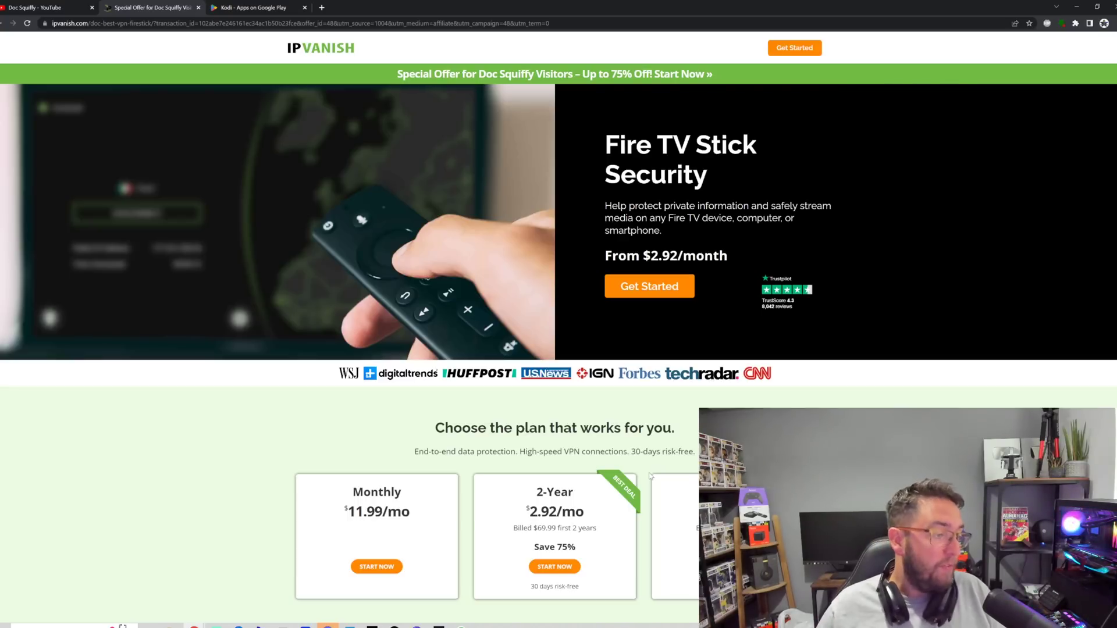
{"action": "left_click", "coordinate": [36, 8]}
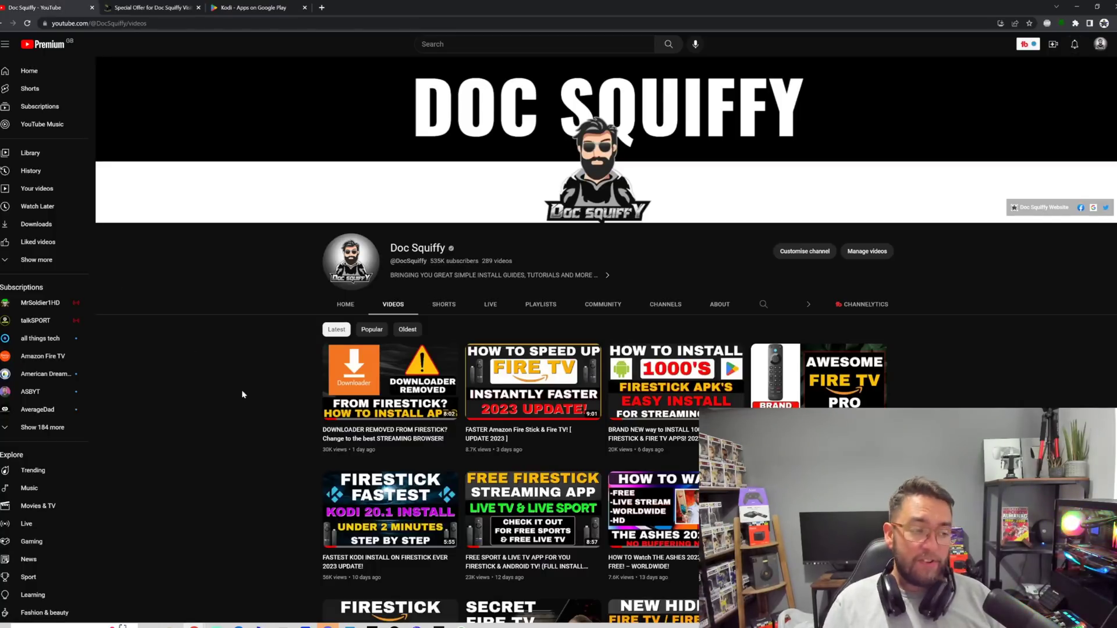
{"action": "scroll", "coordinate": [350, 396], "scroll_direction": "down", "scroll_amount": 2}
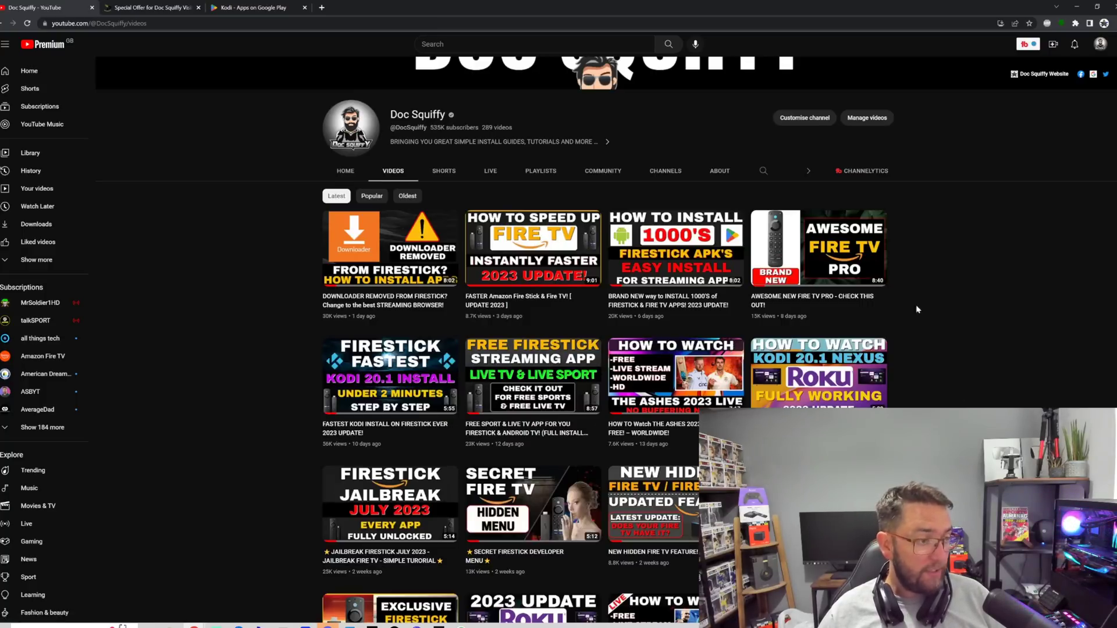
{"action": "scroll", "coordinate": [588, 337], "scroll_direction": "down", "scroll_amount": 3}
{"action": "scroll", "coordinate": [867, 367], "scroll_direction": "down", "scroll_amount": 4}
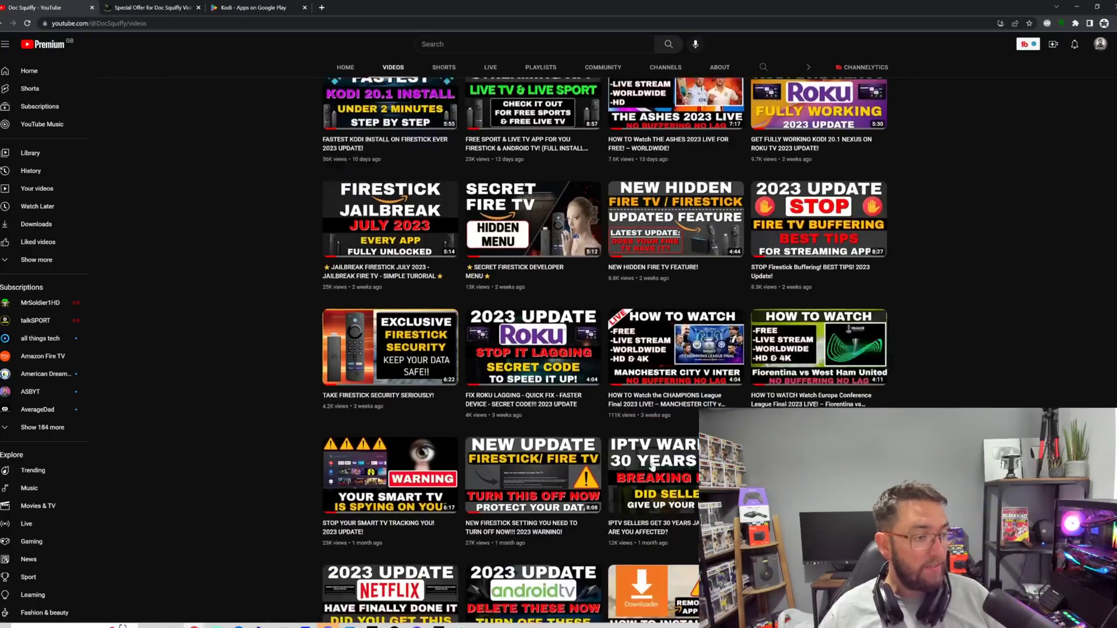
{"action": "scroll", "coordinate": [867, 368], "scroll_direction": "down", "scroll_amount": 3}
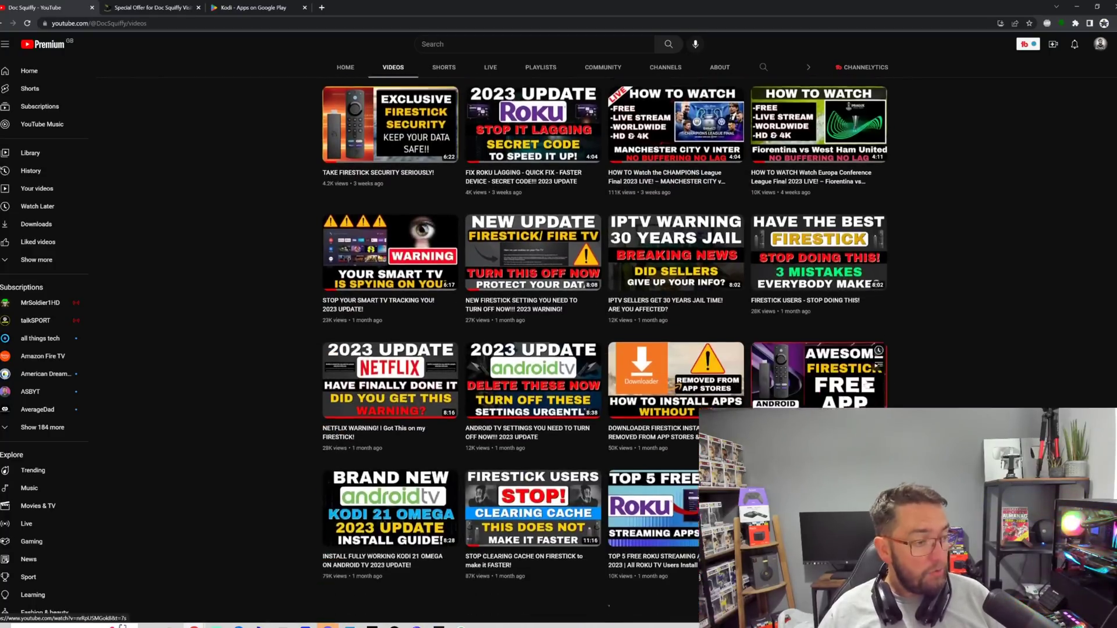
{"action": "scroll", "coordinate": [867, 368], "scroll_direction": "up", "scroll_amount": 10}
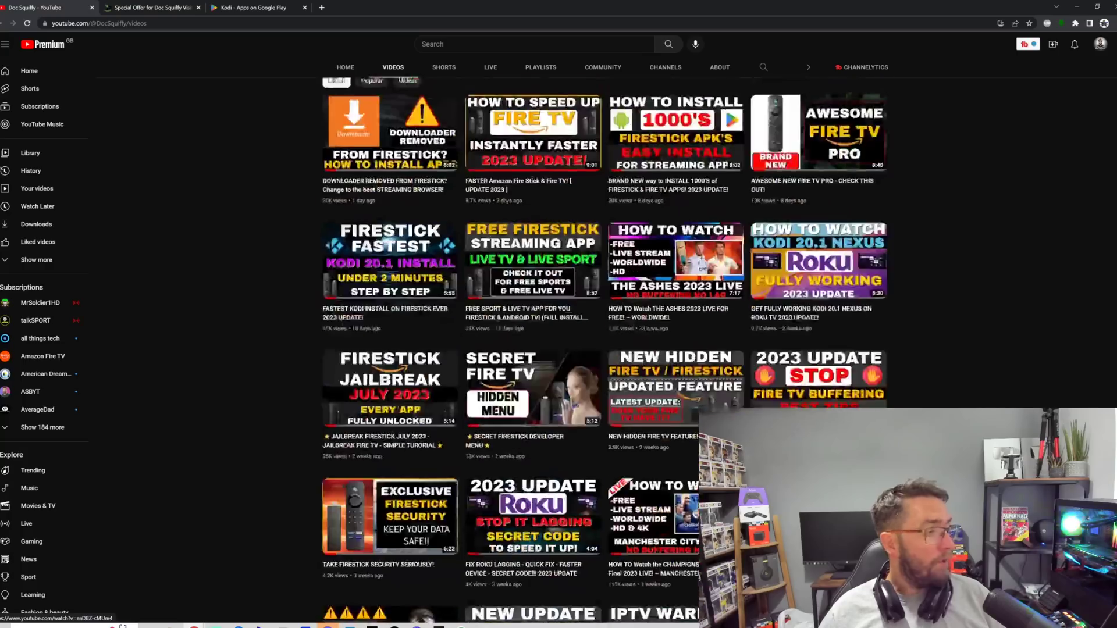